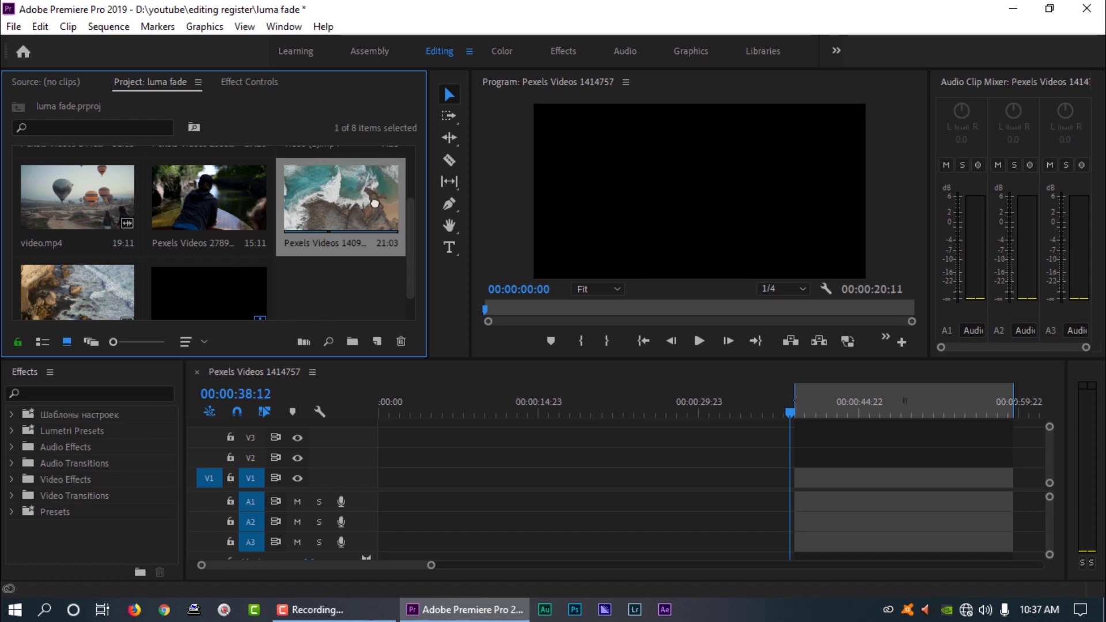
Step: Place Pexels Videos 1409899 at the start of V1, matching the sequence settings to it, and add Pexels Videos 2789 directly after it
left_click_drag(326, 189, 369, 494)
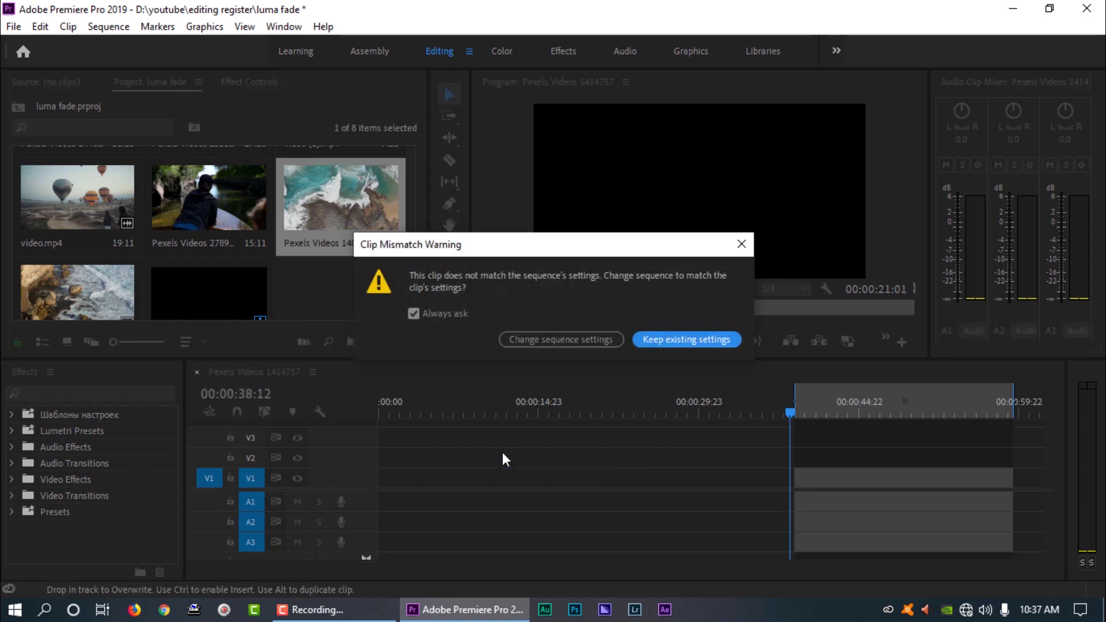
left_click(582, 340)
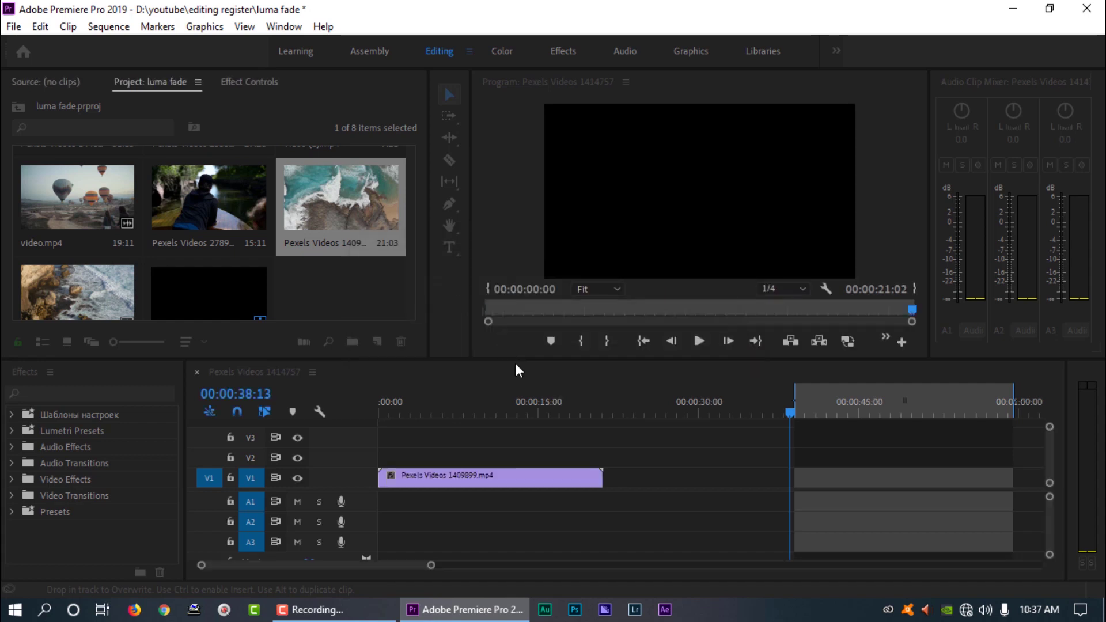
left_click(245, 206)
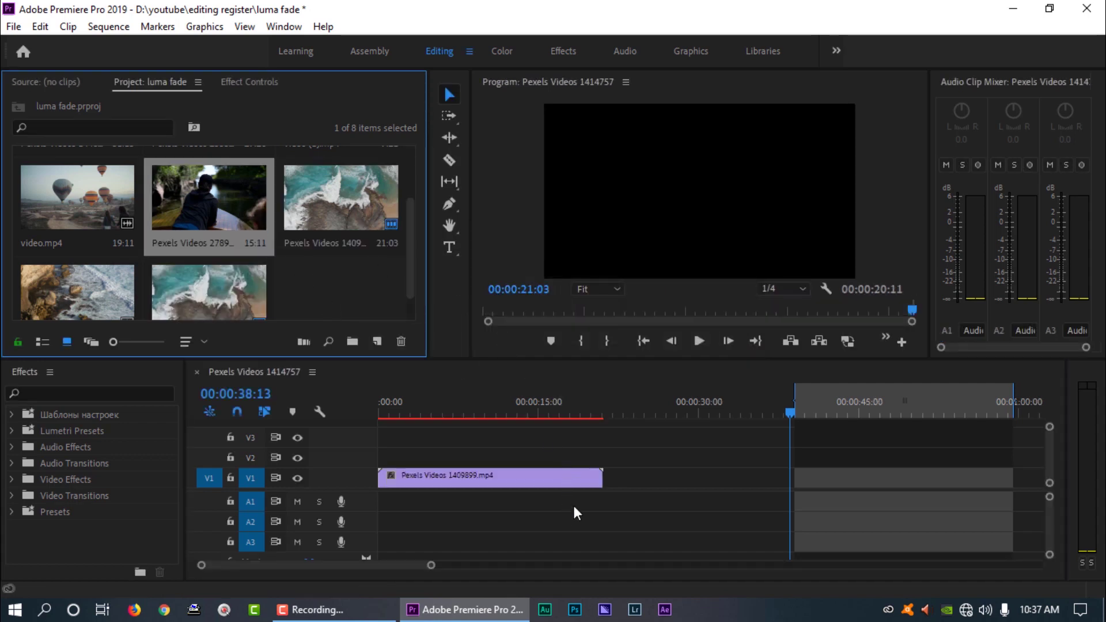
left_click_drag(198, 188, 618, 490)
Step: Scrub across the cut between the two clips on V1 to compare the ocean and boat shots
left_click(583, 413)
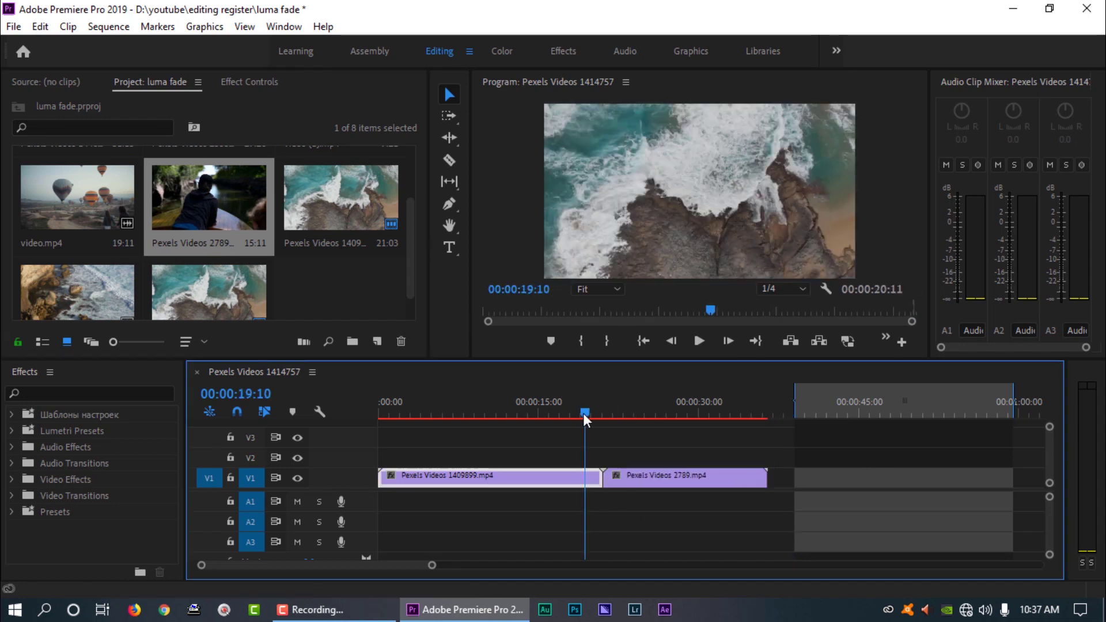
left_click_drag(582, 413, 616, 412)
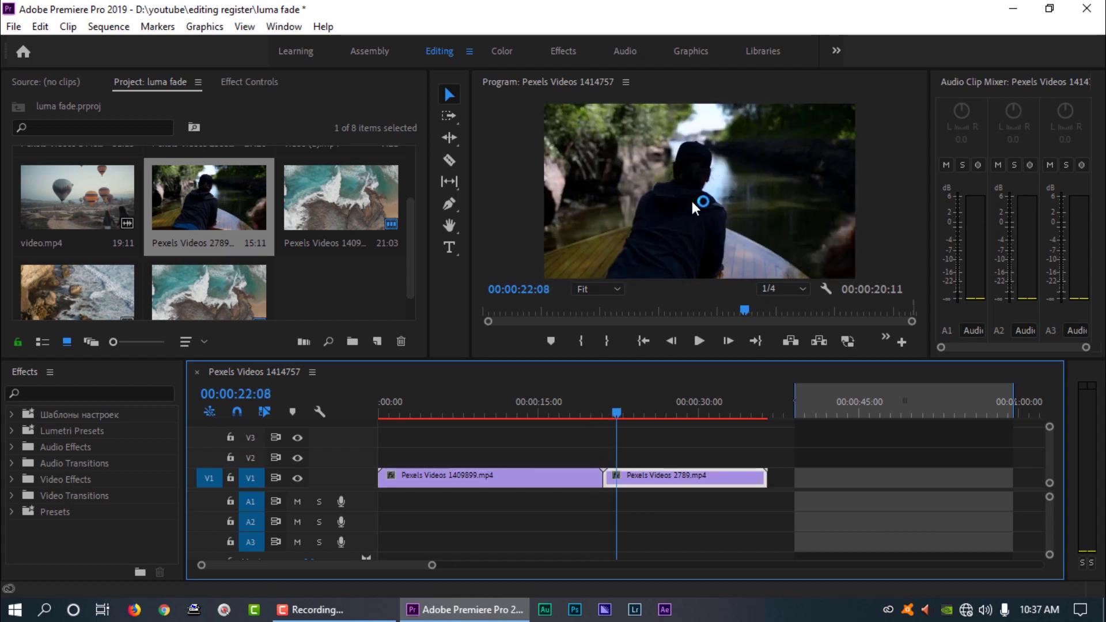
mouse_move(613, 413)
left_mouse_down()
mouse_move(586, 410)
mouse_move(607, 413)
left_mouse_up()
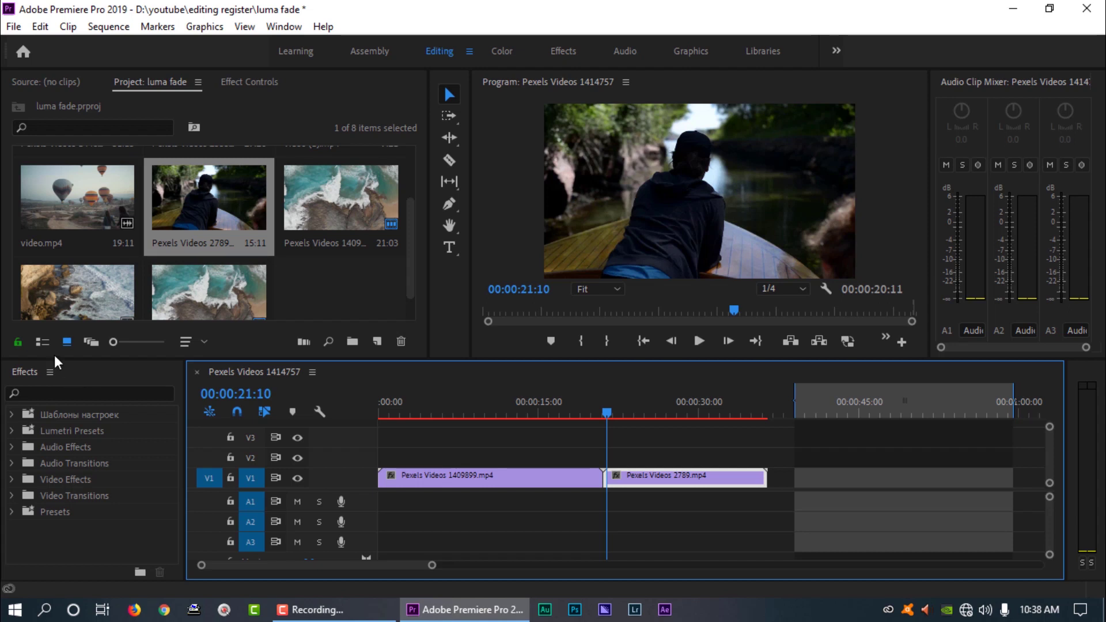
Step: Move the ocean clip up to V2 and slide the boat clip on V1 earlier to start at 00:00:17:23, overlapping it
left_click(486, 475)
left_click_drag(486, 475, 484, 455)
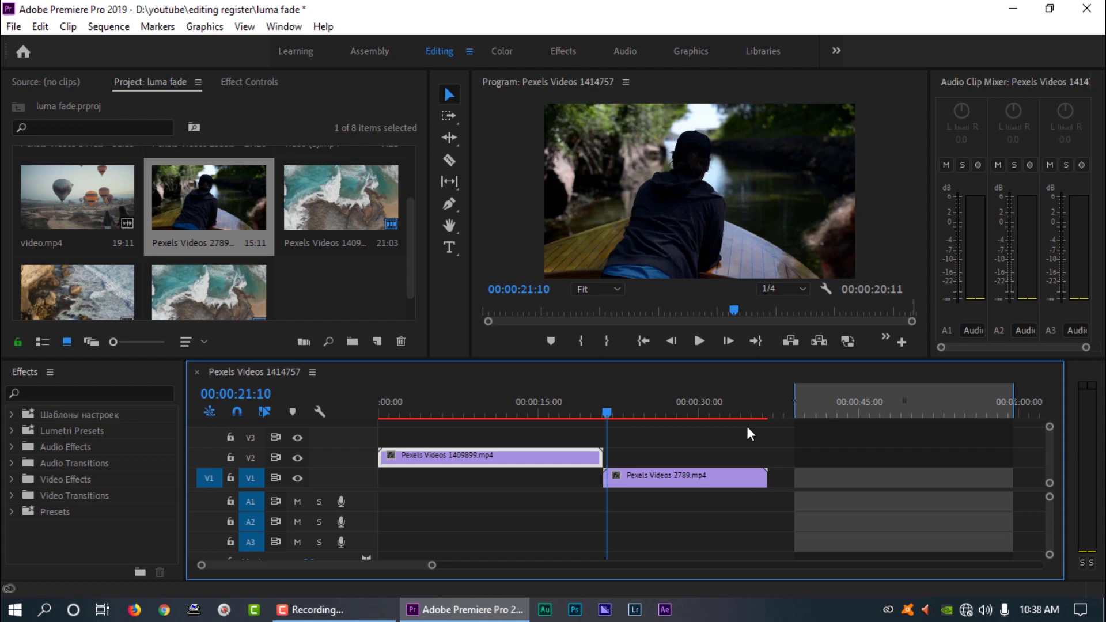
left_click_drag(606, 409, 569, 408)
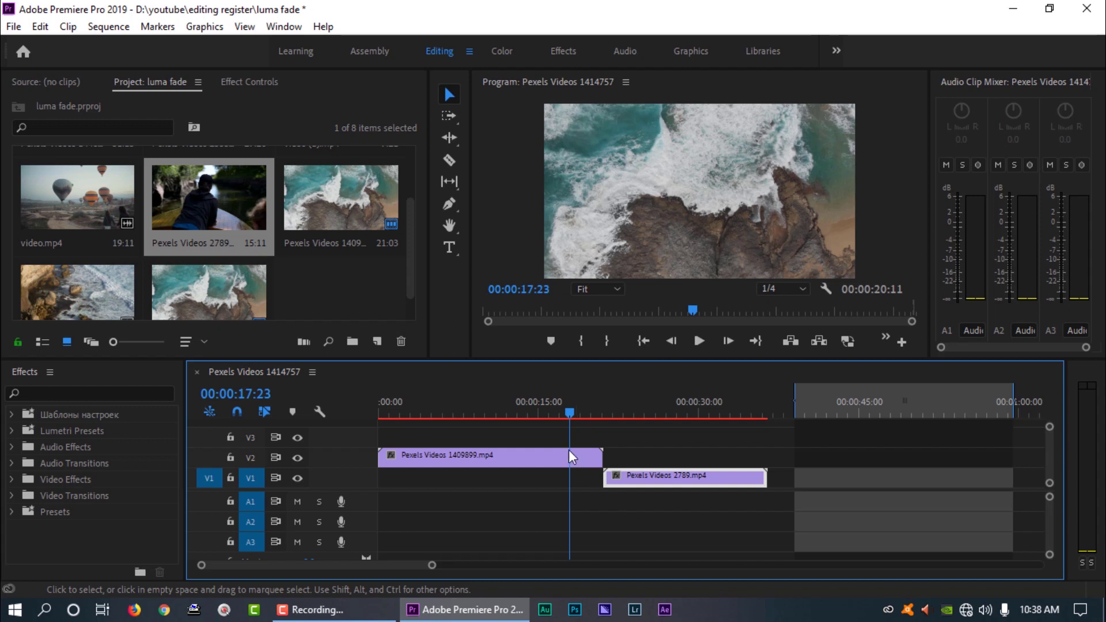
left_click_drag(638, 475, 596, 477)
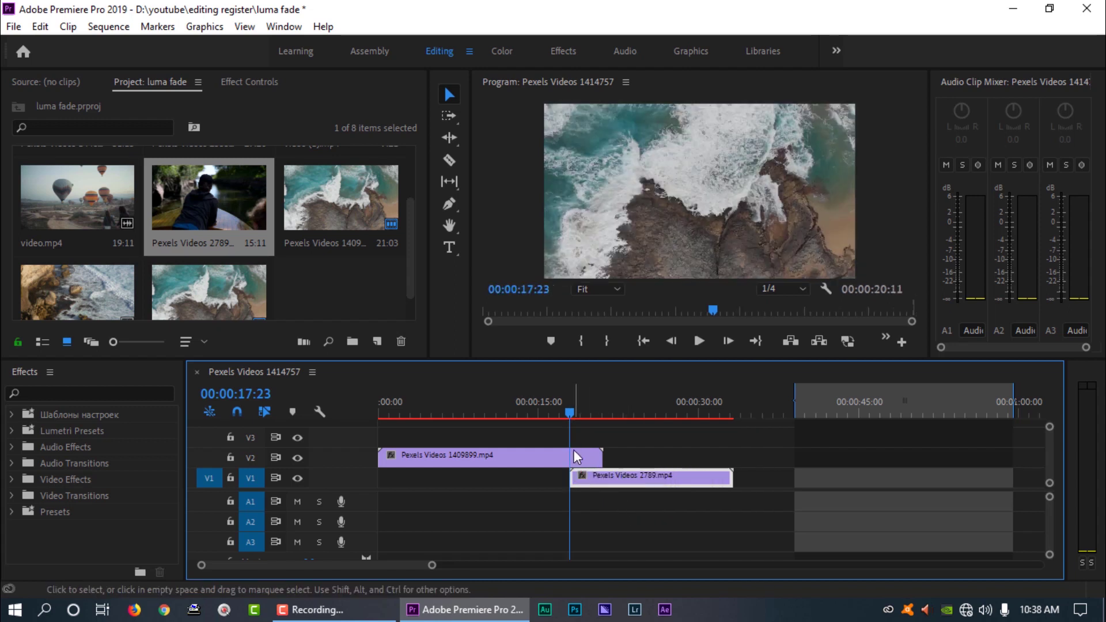
Step: Split the ocean clip on V2 at 00:00:17:23, where the boat clip begins, and check the overlapping section
key("c")
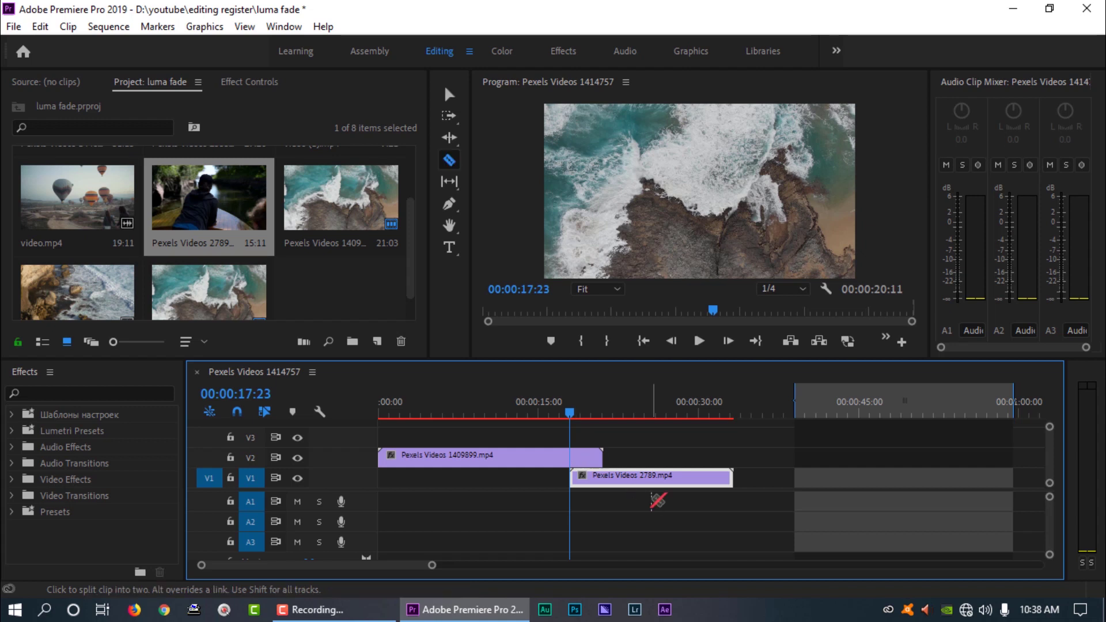
left_click(573, 459)
key("v")
left_click_drag(569, 415, 551, 414)
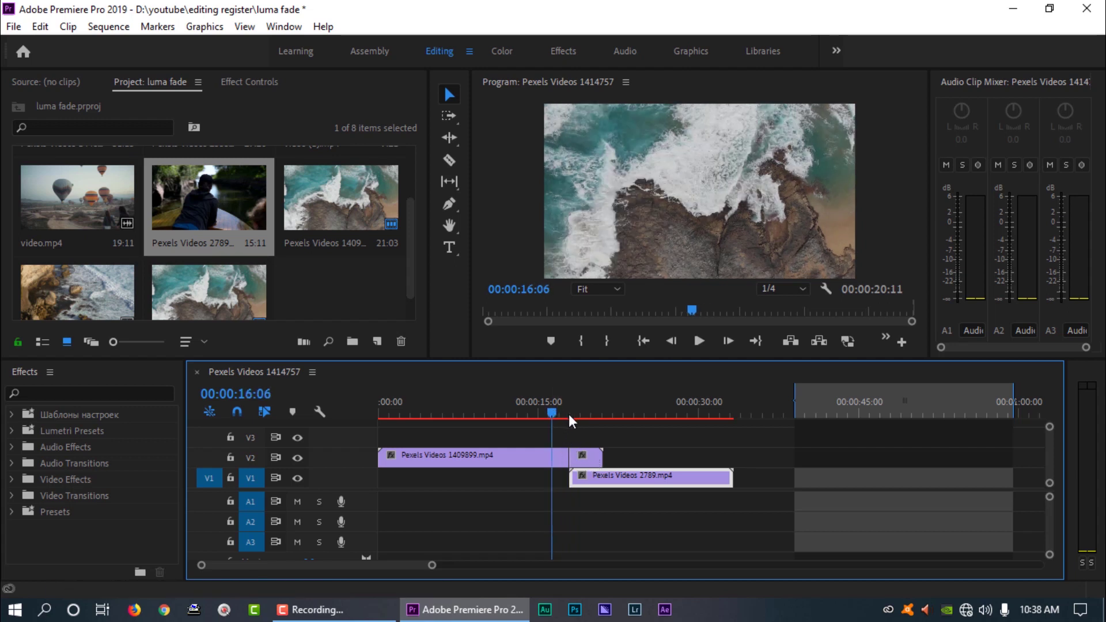
left_click_drag(568, 413, 576, 416)
left_click(590, 456)
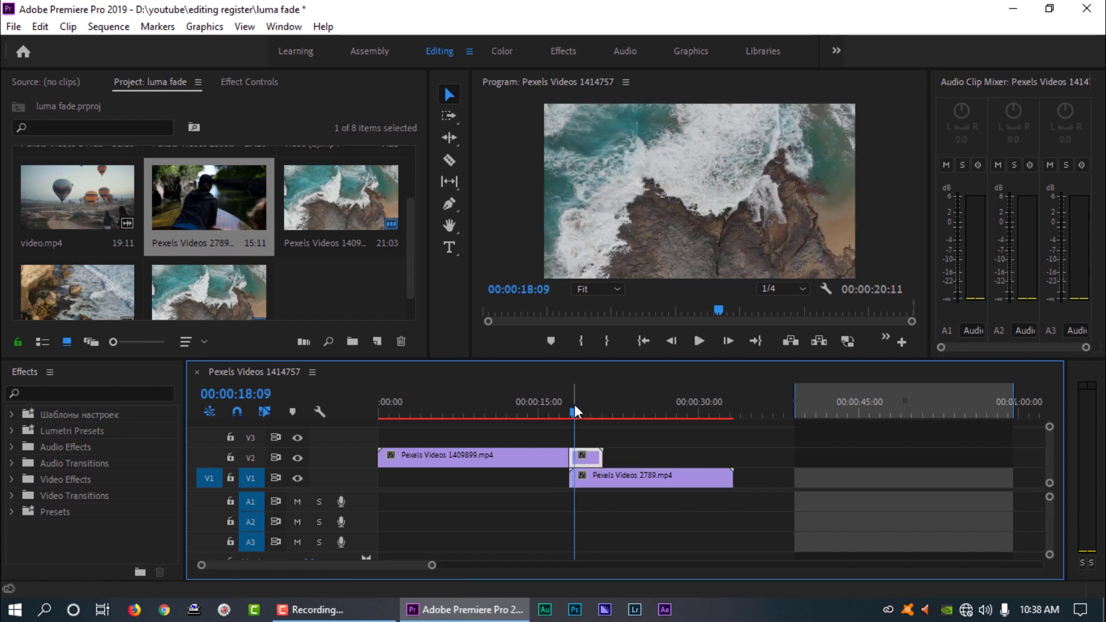
mouse_move(575, 404)
left_mouse_down()
mouse_move(604, 411)
mouse_move(580, 411)
left_mouse_up()
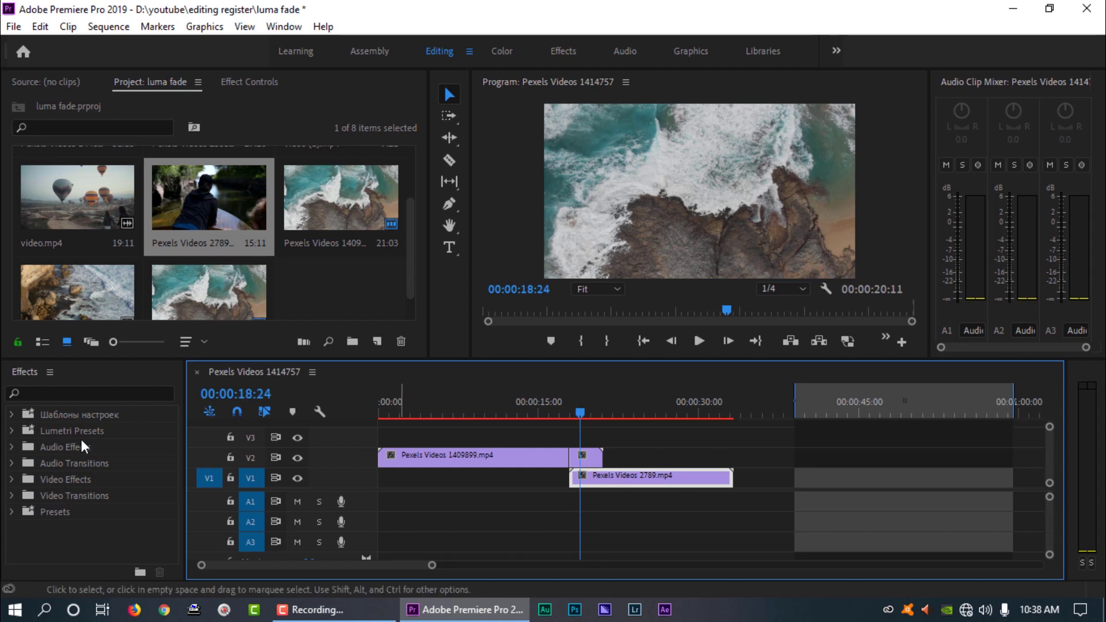
left_click(12, 413)
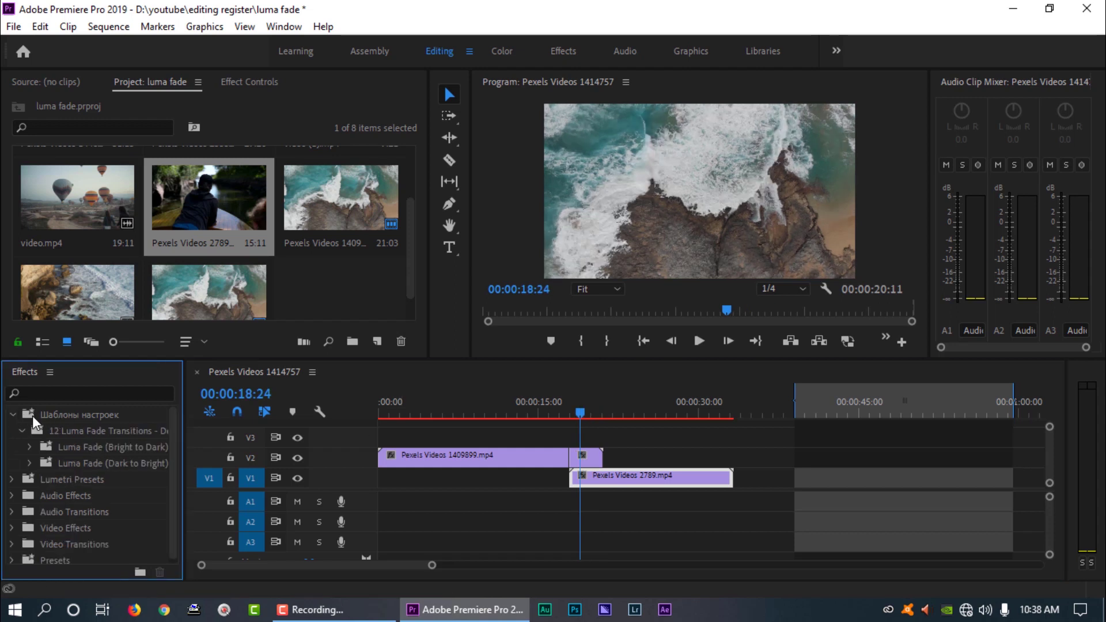
left_click(15, 412)
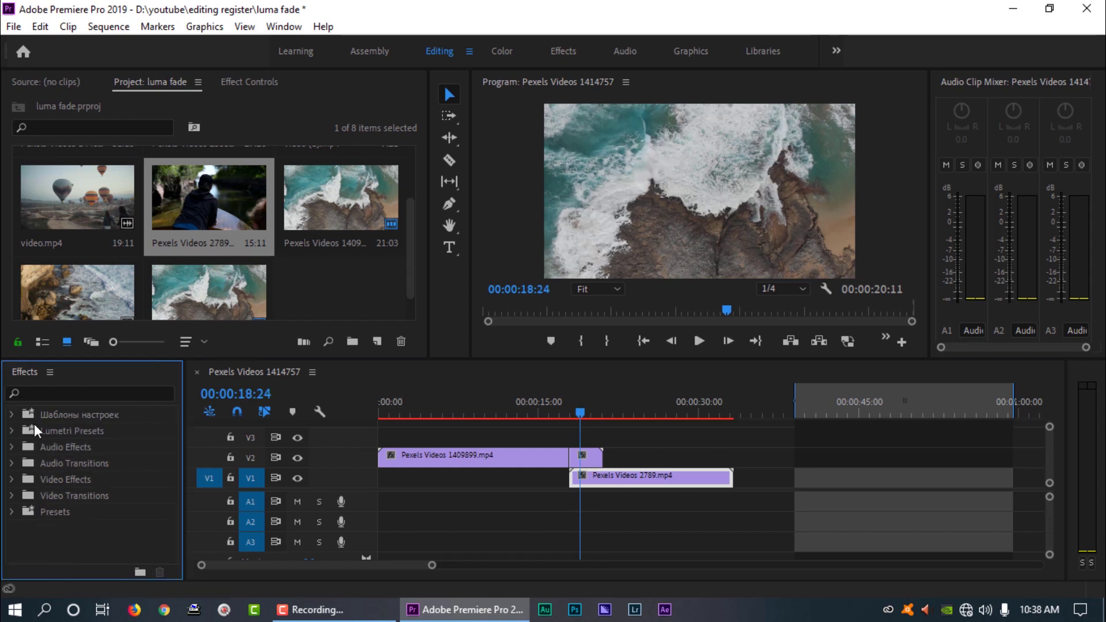
right_click(59, 511)
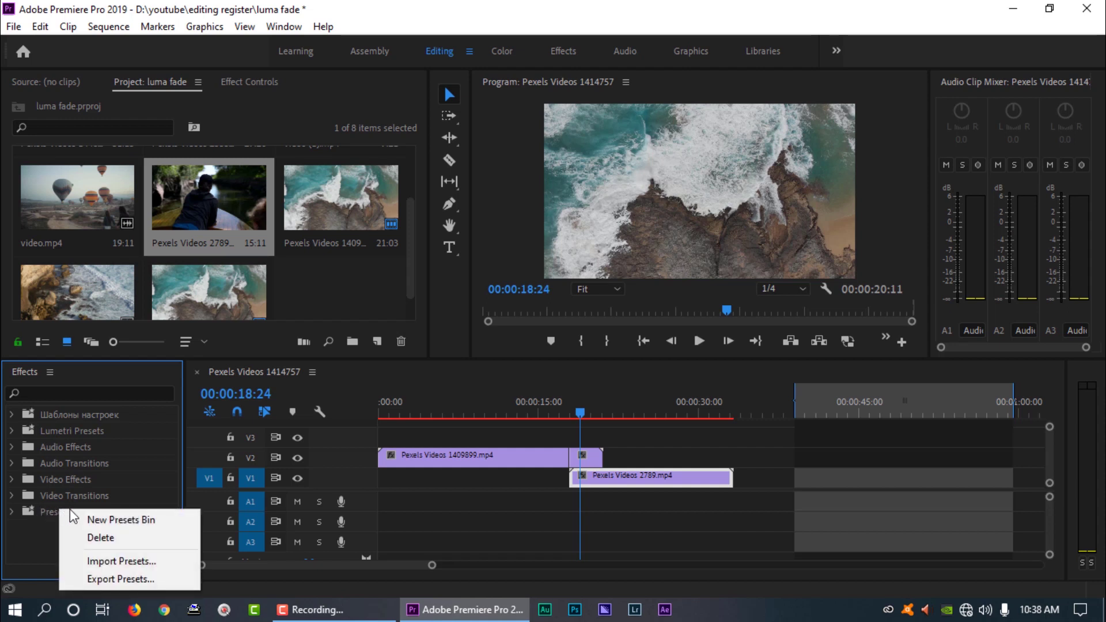
left_click(113, 558)
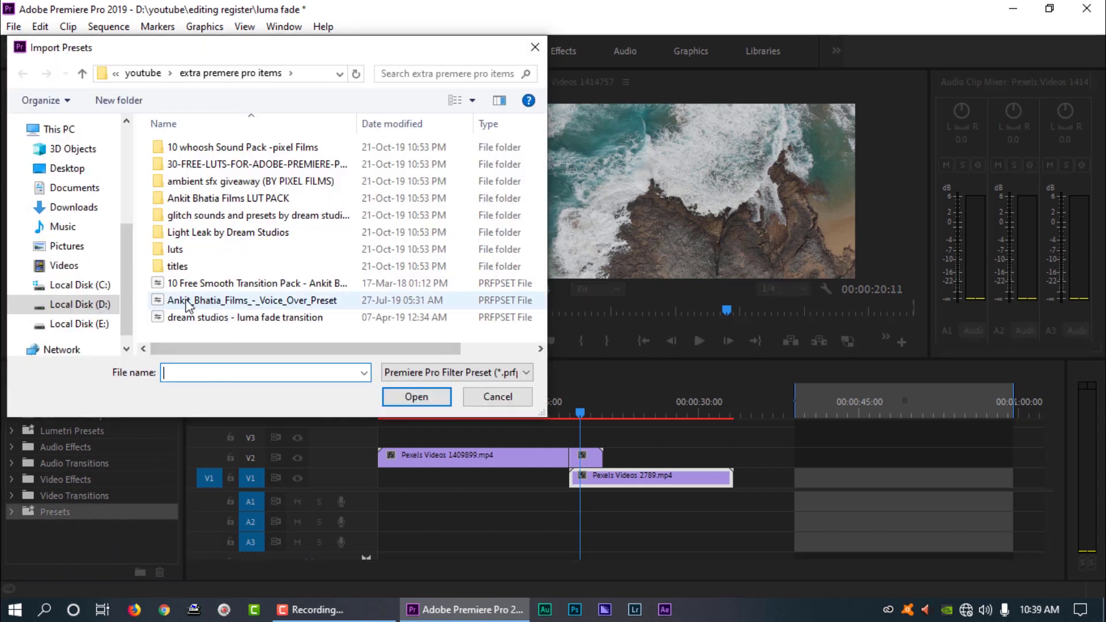
left_click(270, 319)
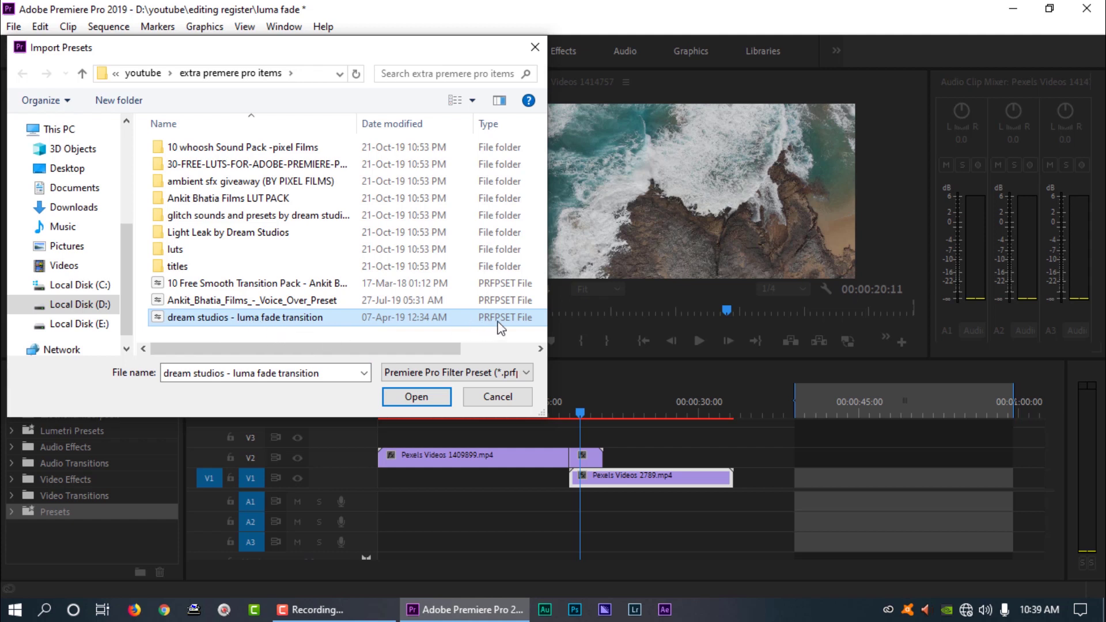
left_click(490, 398)
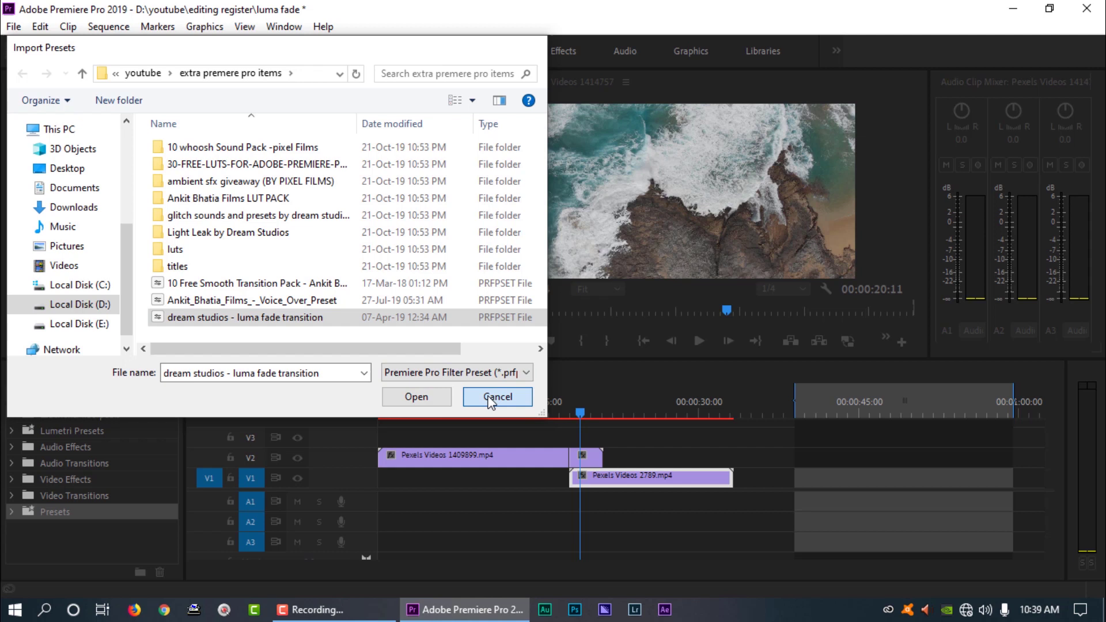
Step: Apply the first Dark to Bright - Tile Grad preset from Luma Fade (Dark to Bright) to the short overlapping ocean segment on V2
left_click(81, 418)
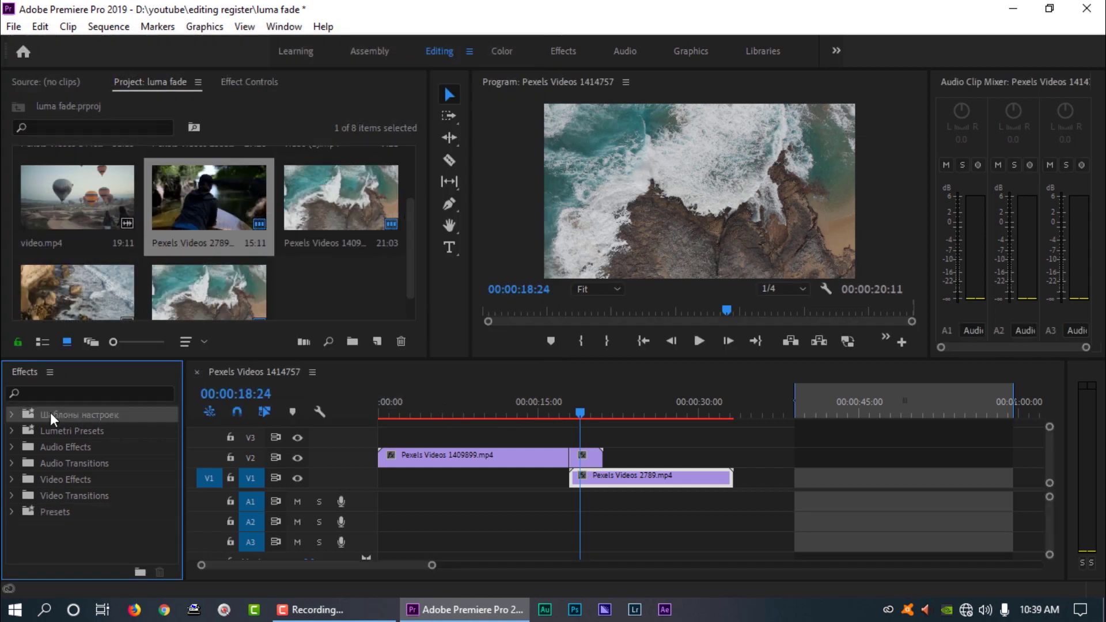
left_click(11, 415)
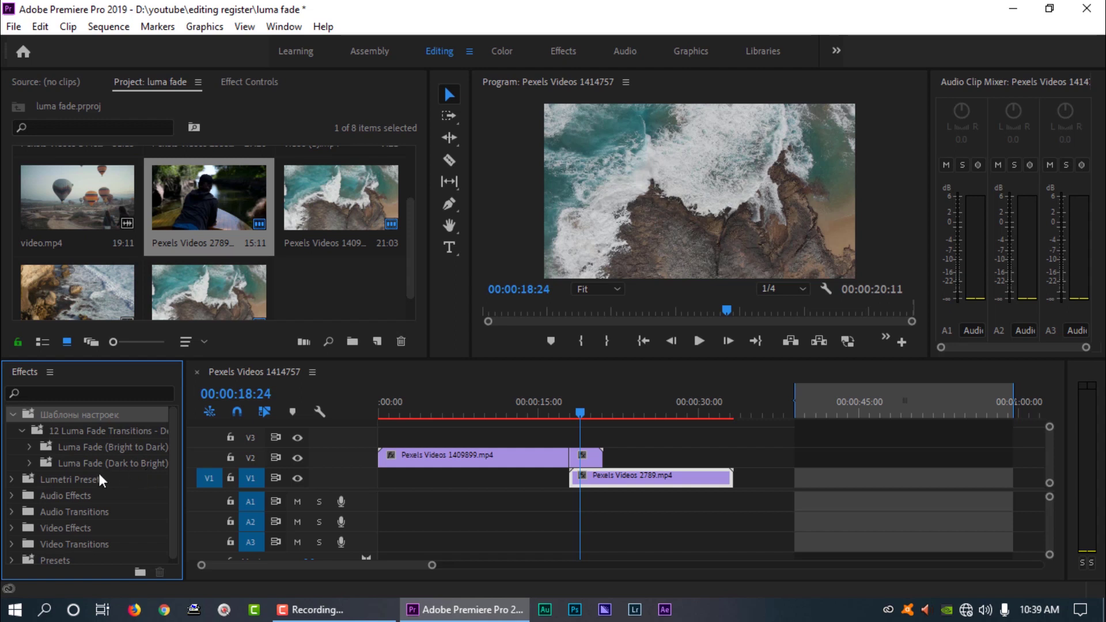
left_click(29, 464)
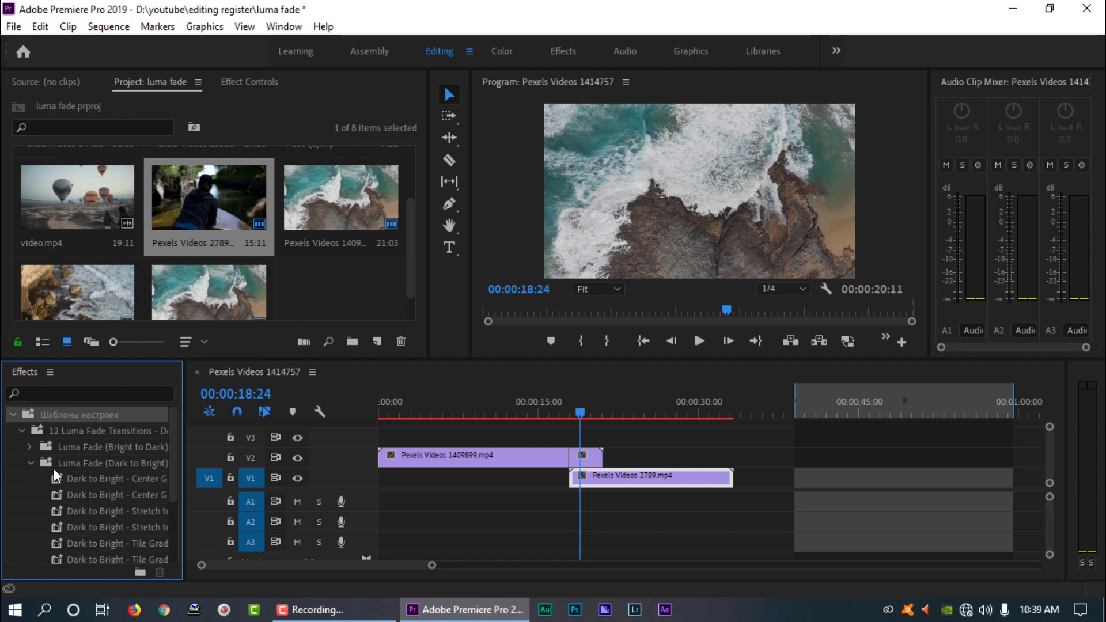
left_click_drag(170, 441, 172, 464)
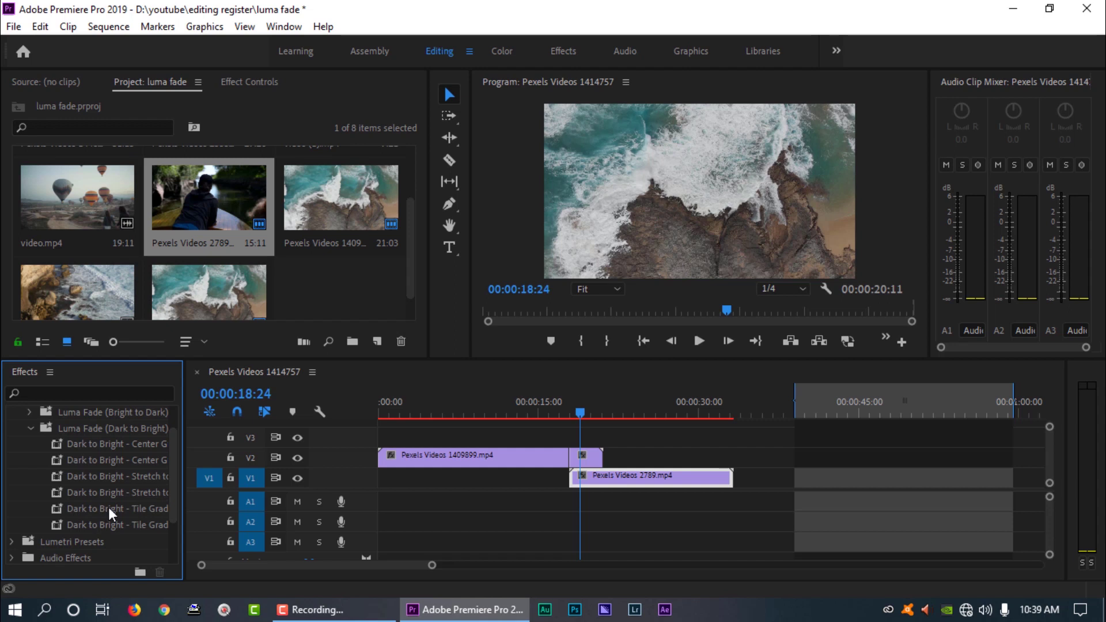
left_click_drag(98, 507, 584, 455)
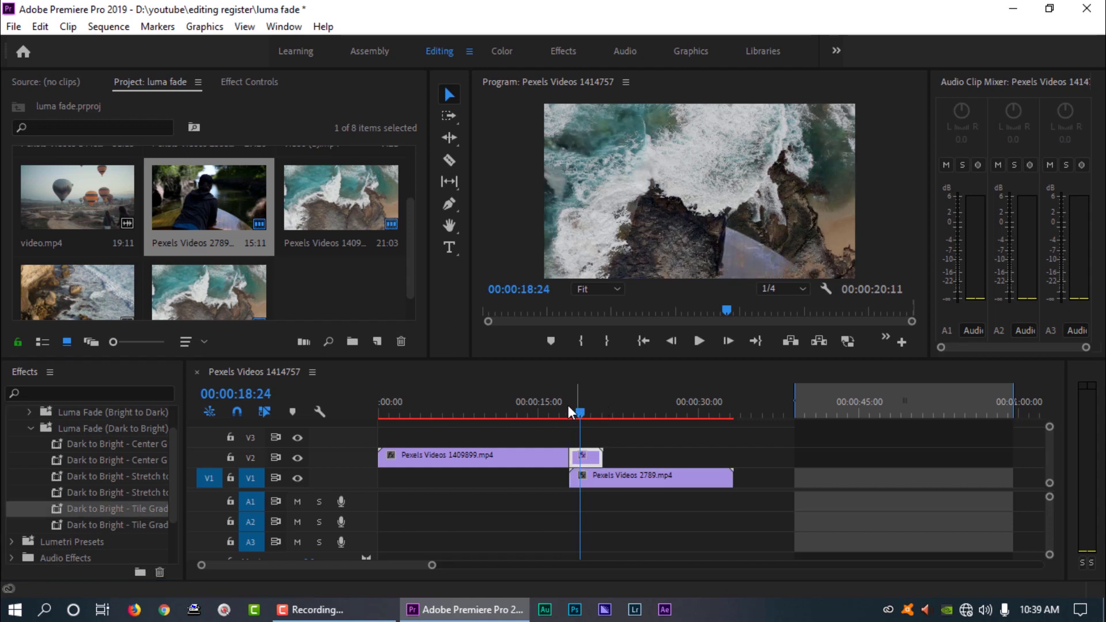
Step: Play back and scrub through the overlap to examine how the luma fade blends the ocean shot into the boat shot
left_click_drag(568, 406, 554, 407)
left_click(698, 341)
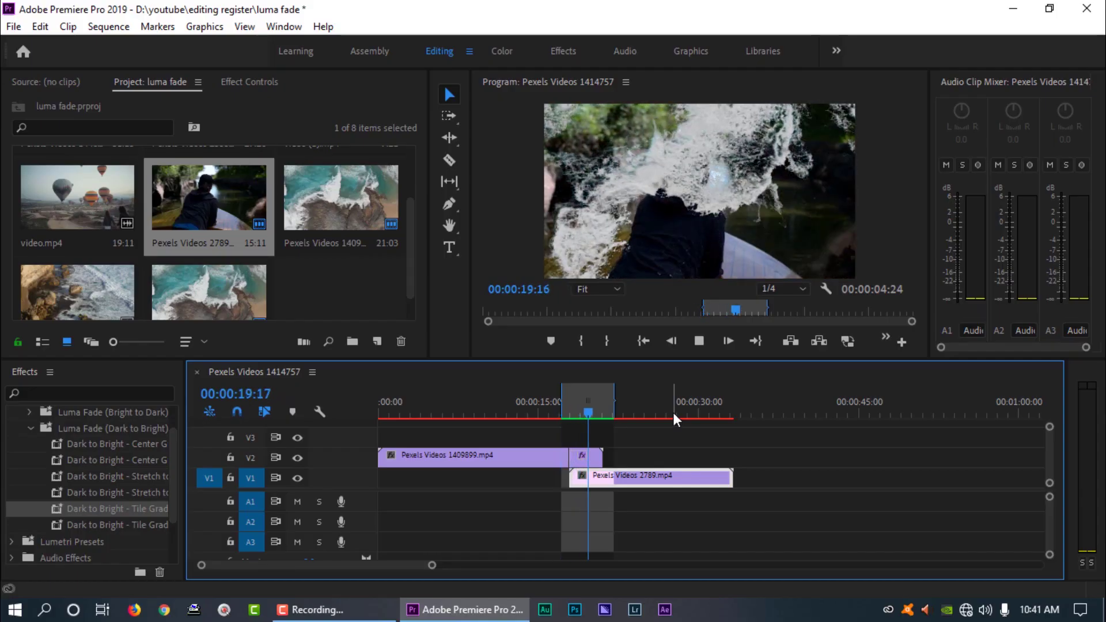
key("space")
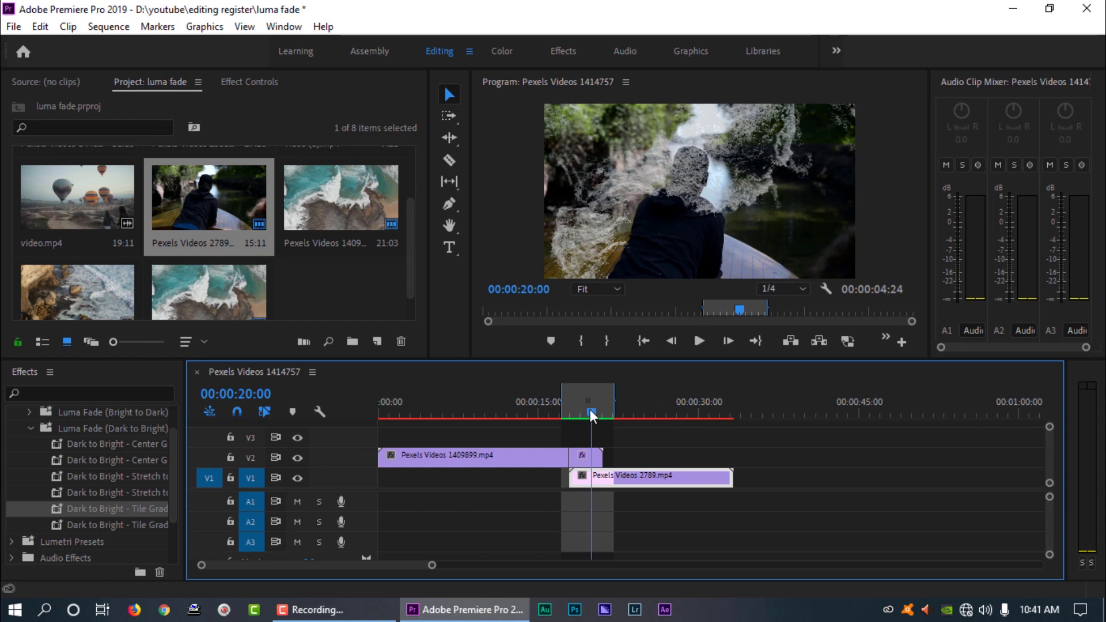
left_click_drag(590, 409, 586, 407)
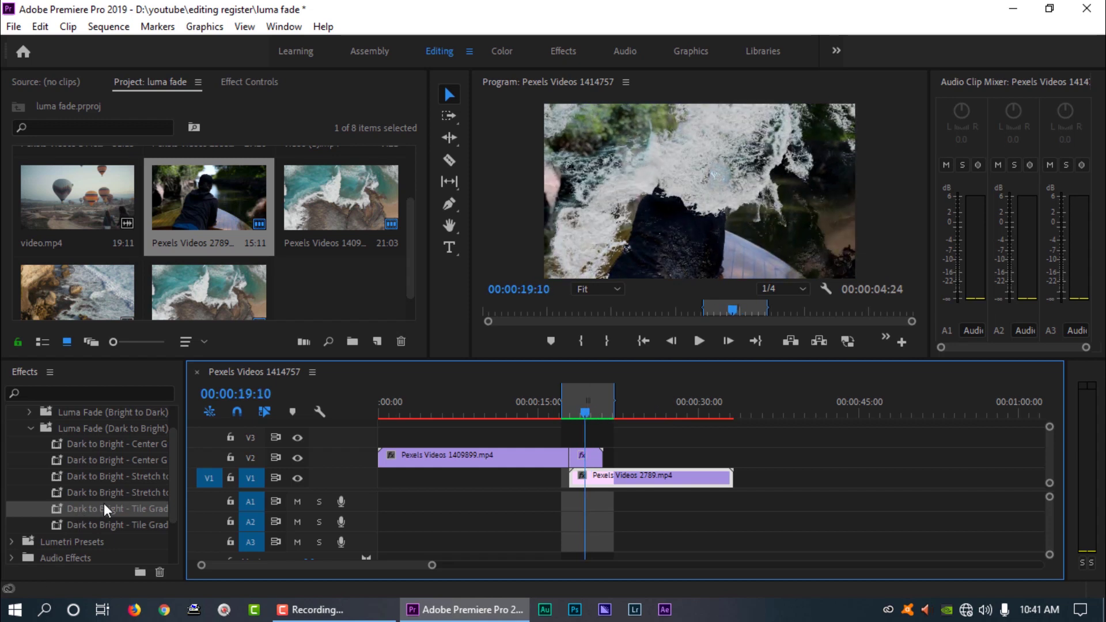
left_click_drag(592, 412, 572, 402)
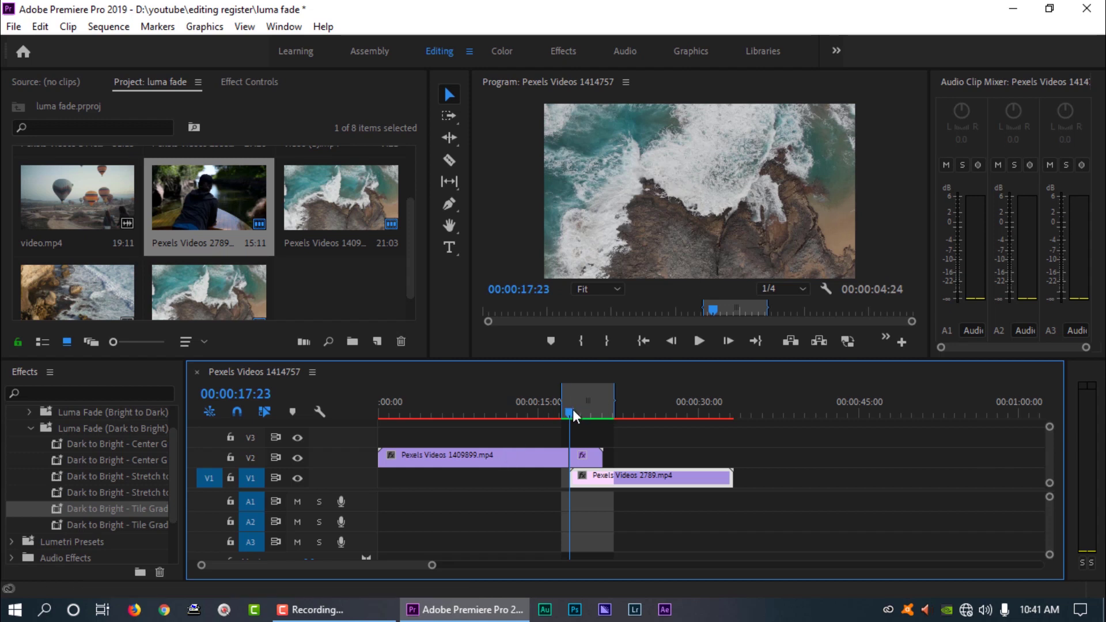
left_click_drag(573, 410, 581, 410)
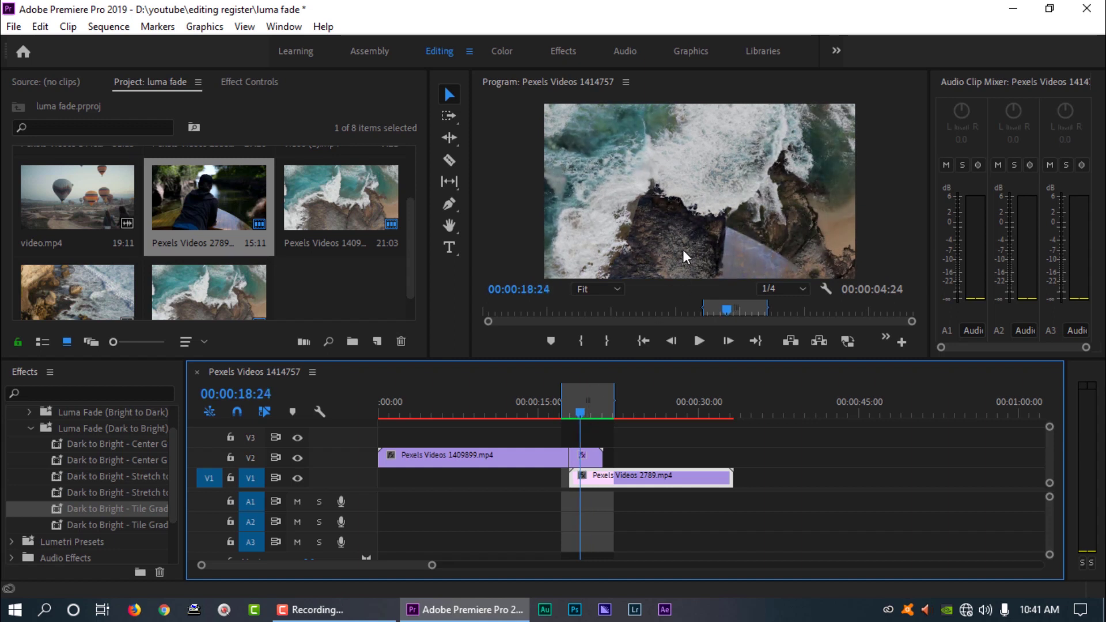
left_click(585, 410)
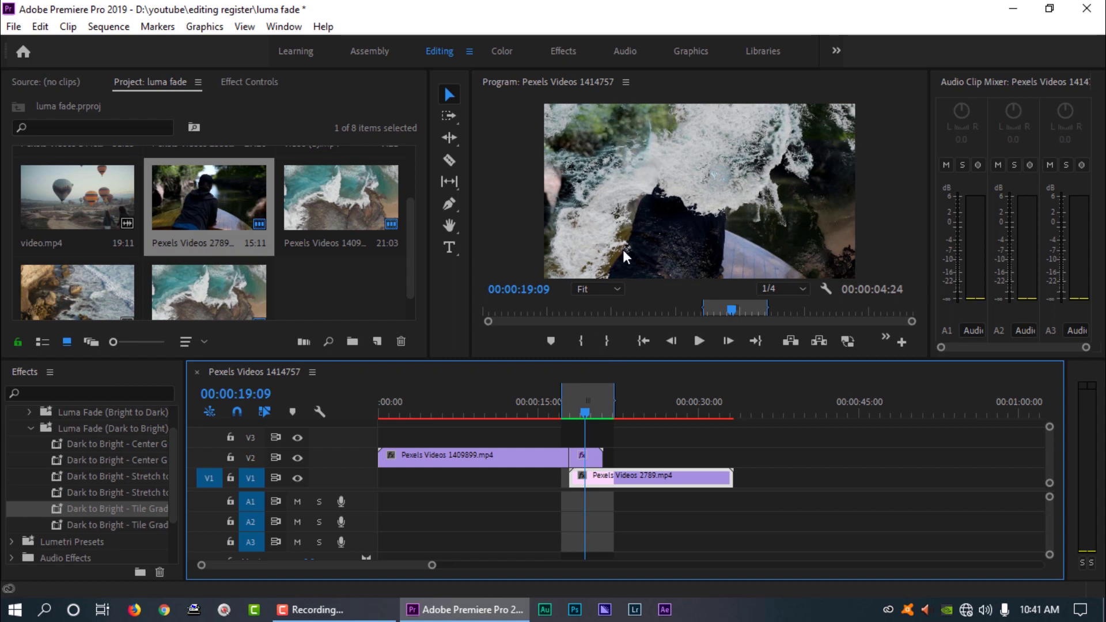
left_click_drag(588, 409, 593, 404)
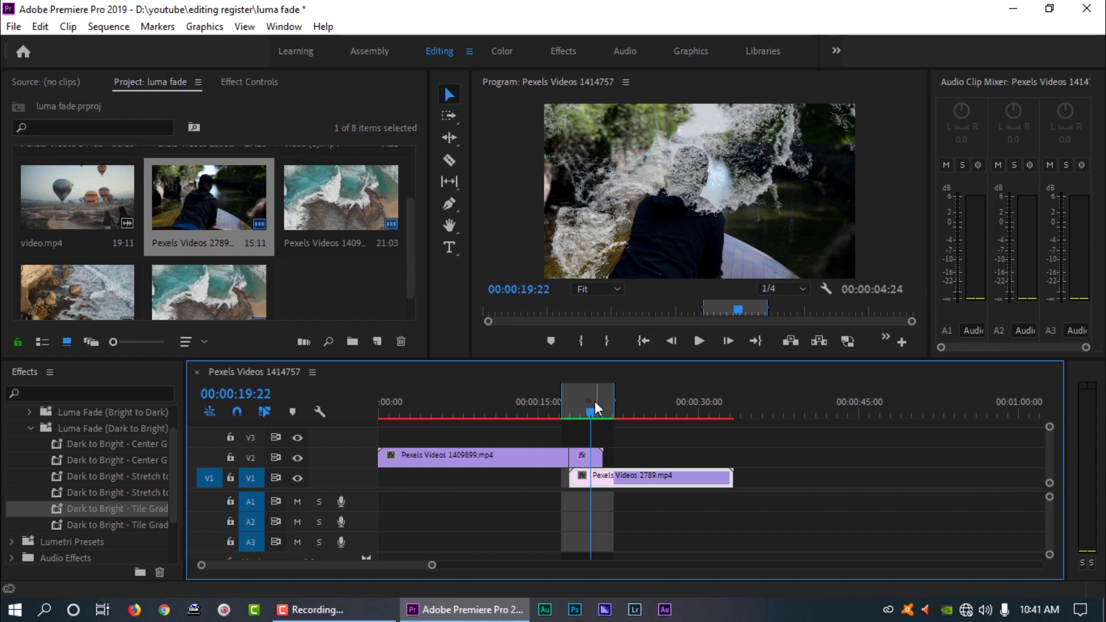
mouse_move(594, 401)
left_mouse_down()
mouse_move(573, 391)
mouse_move(582, 389)
left_mouse_up()
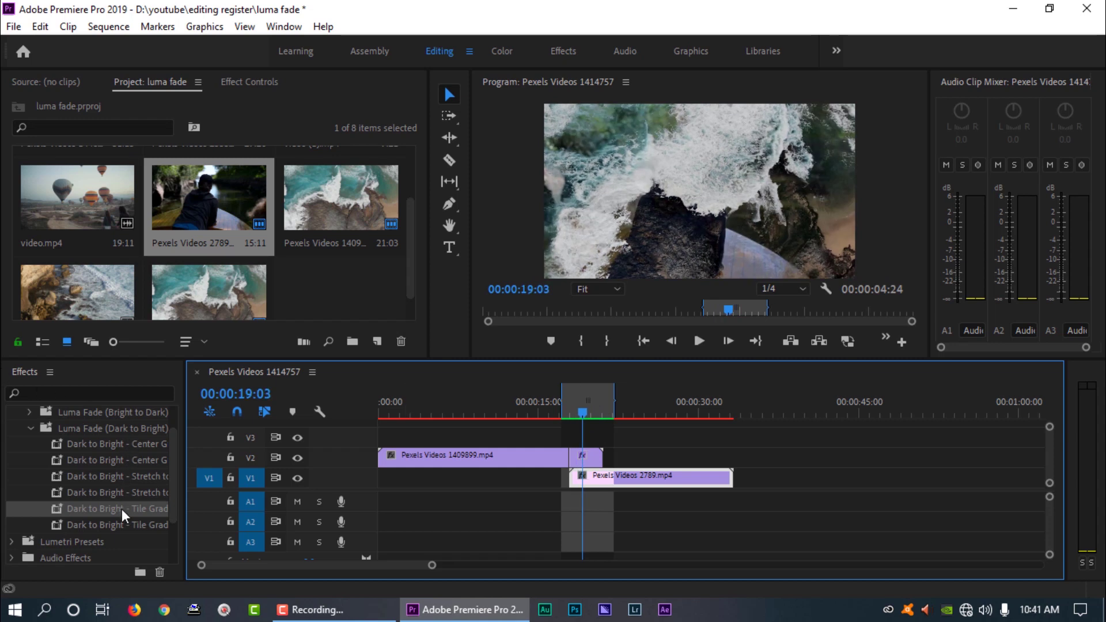
left_click_drag(601, 415, 576, 412)
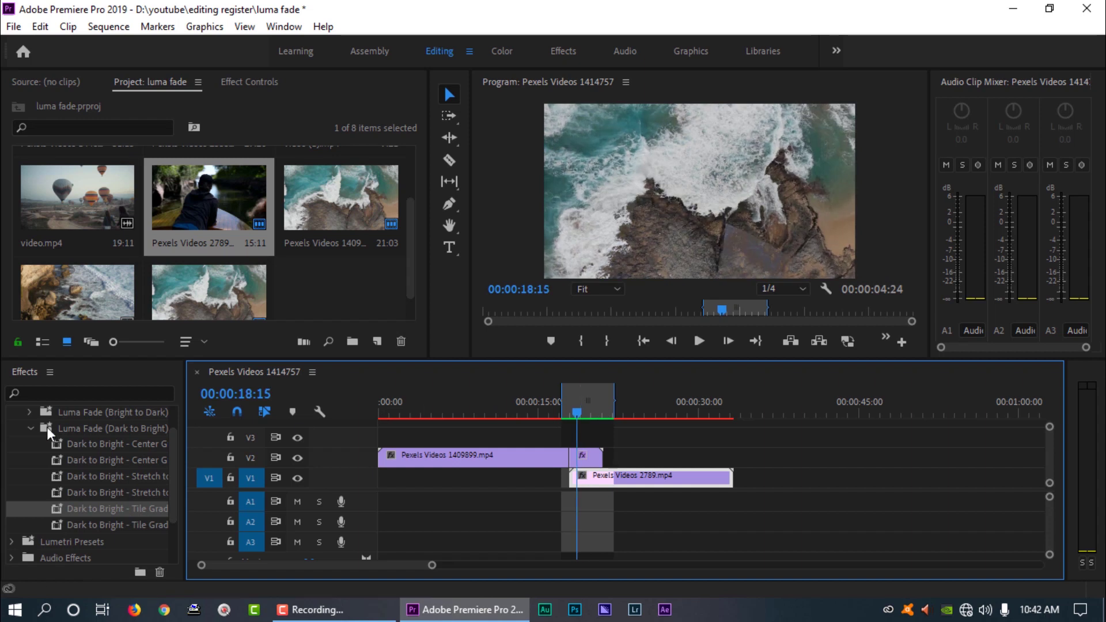
Step: Collapse the Luma Fade (Dark to Bright) presets and expand Luma Fade (Bright to Dark) to view its presets
left_click(30, 428)
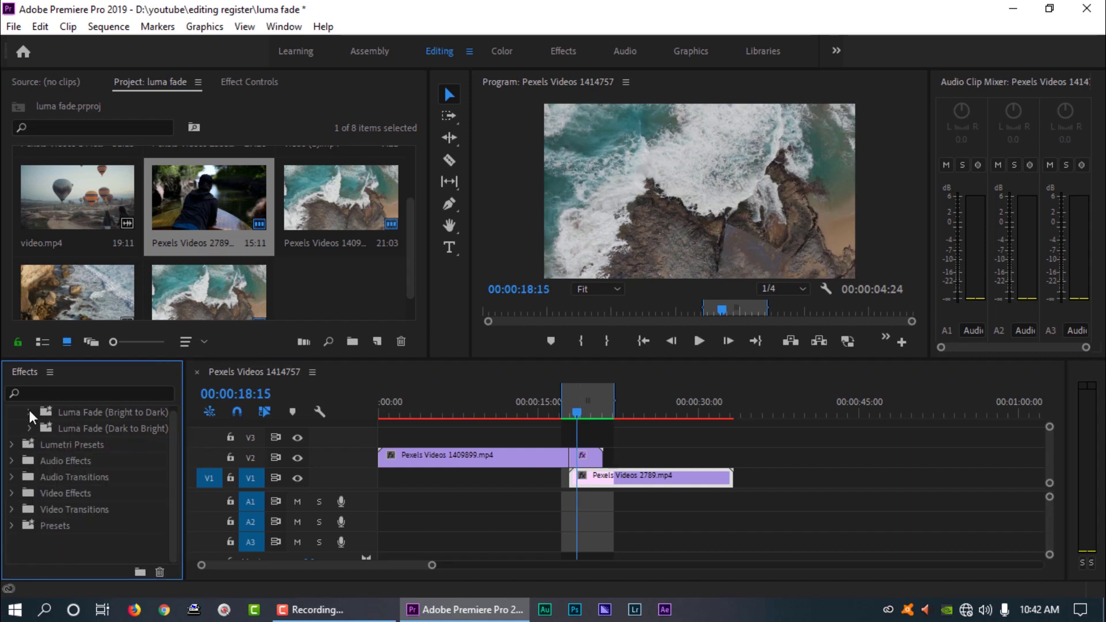
left_click(30, 411)
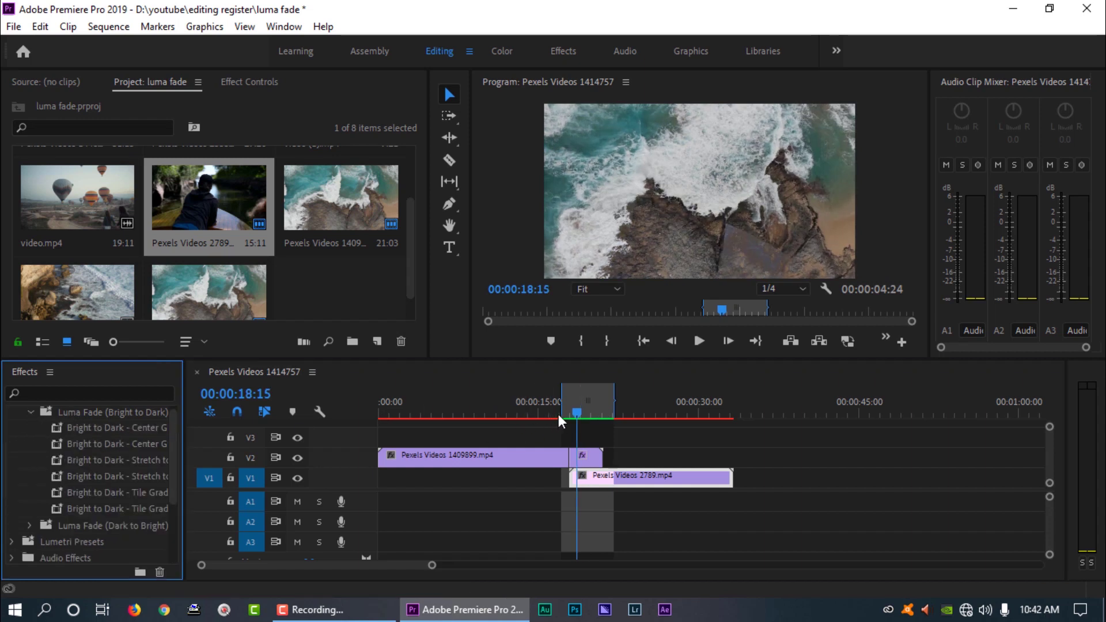
Step: Scrub to the middle of the overlap between the ocean and boat clips to examine the luma fade blend
left_click_drag(576, 409, 587, 413)
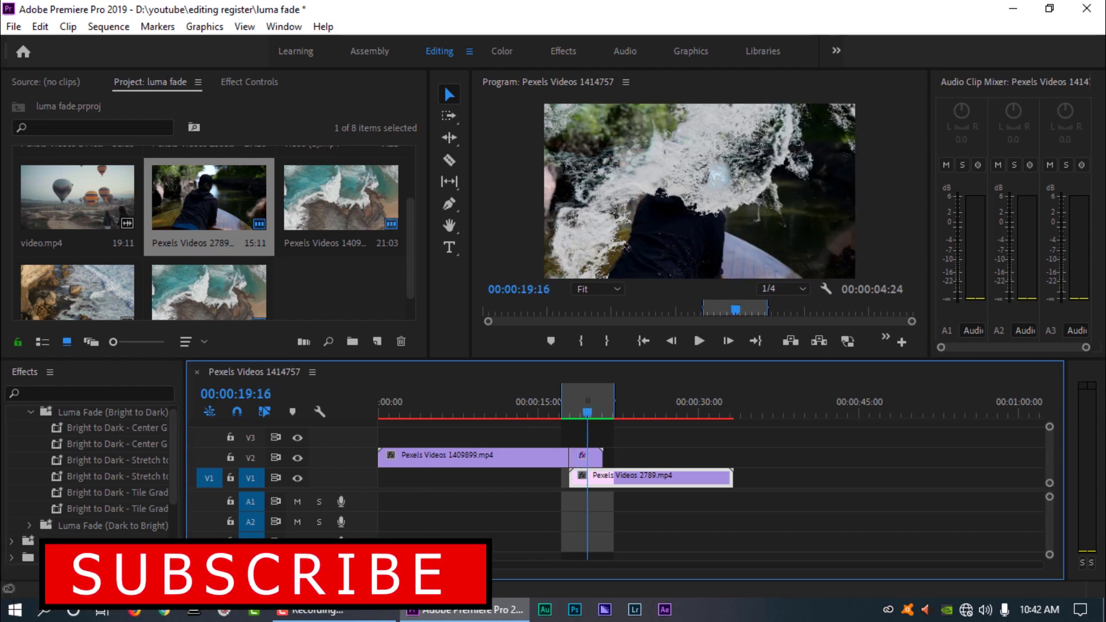
key("minus")
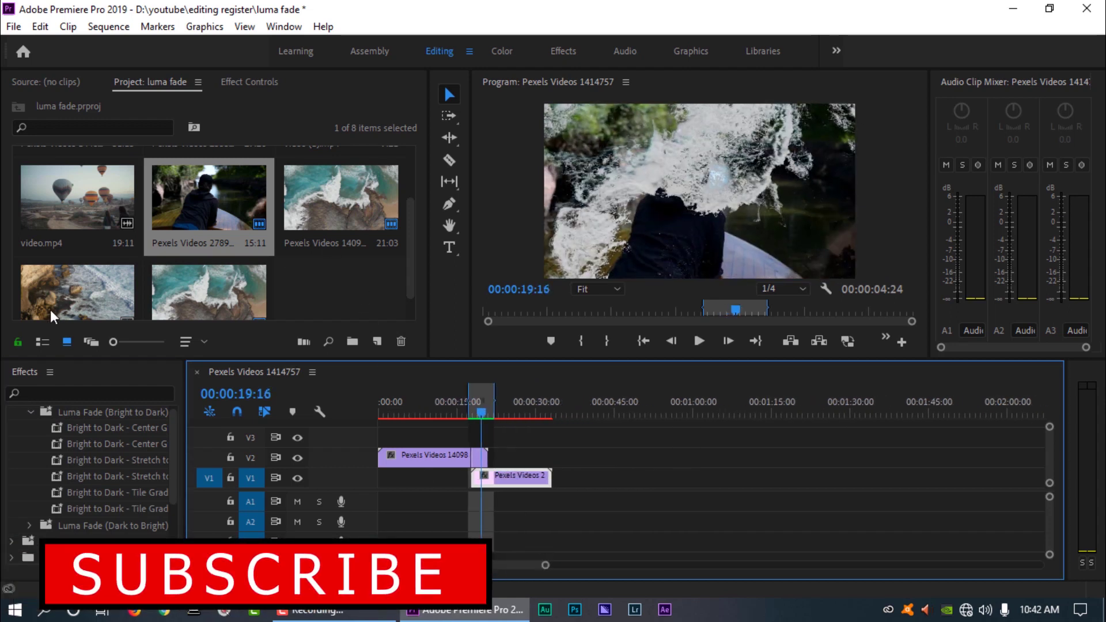
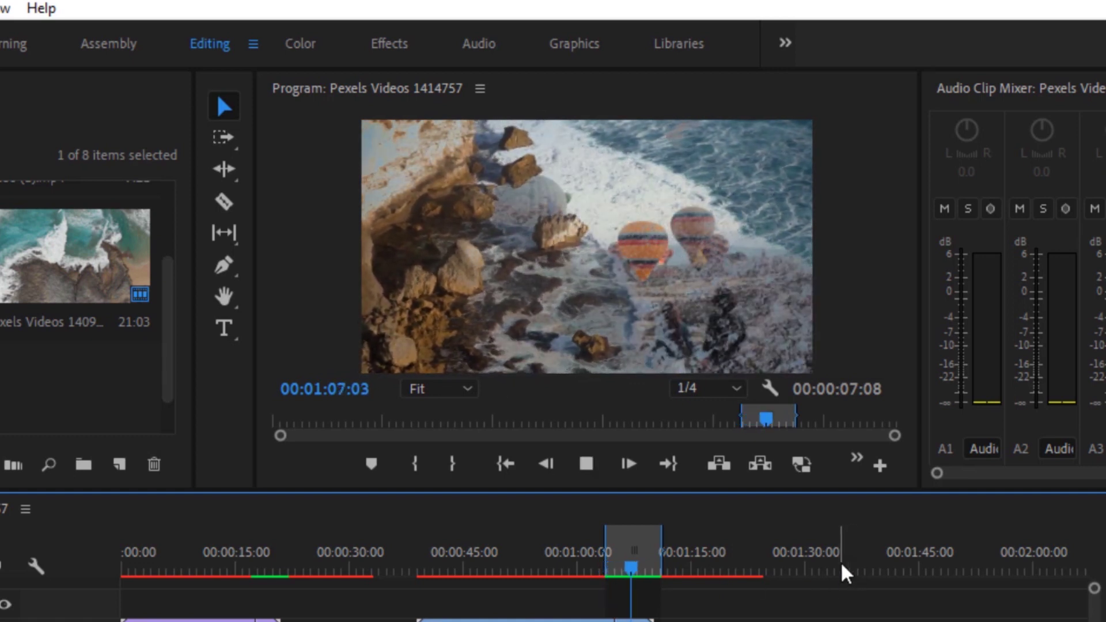
Step: Scrub through the overlap of Pexels Videos 1414757.mp4 and video.mp4 to examine the fade, and collapse the Luma Fade (Bright to Dark) presets
left_click_drag(652, 568, 607, 553)
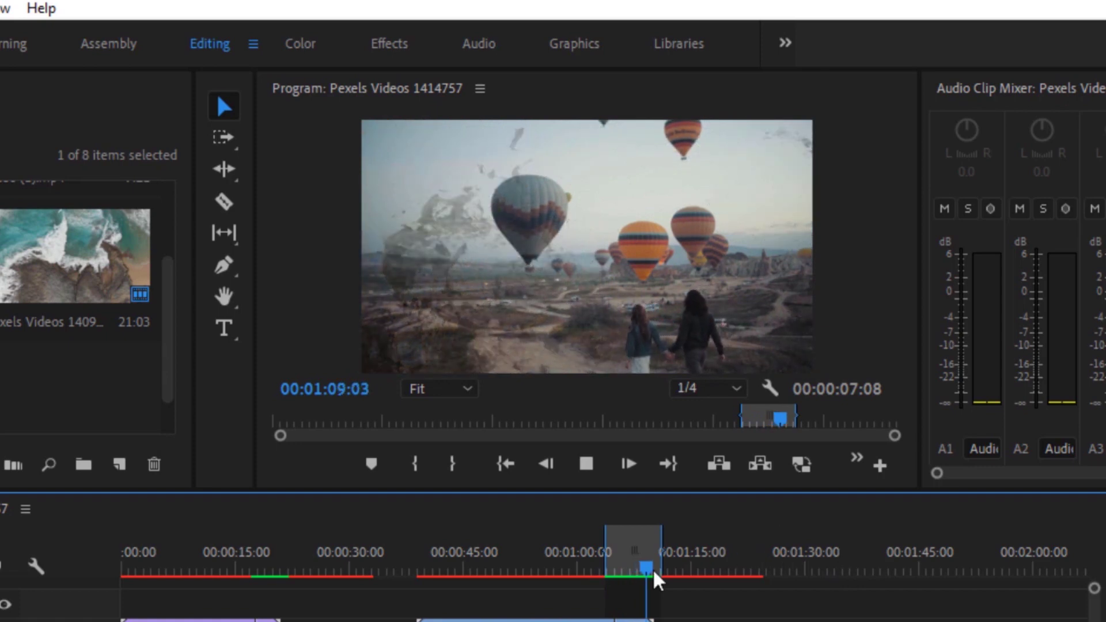
mouse_move(712, 402)
left_mouse_down()
mouse_move(735, 400)
mouse_move(726, 390)
mouse_move(722, 401)
left_mouse_up()
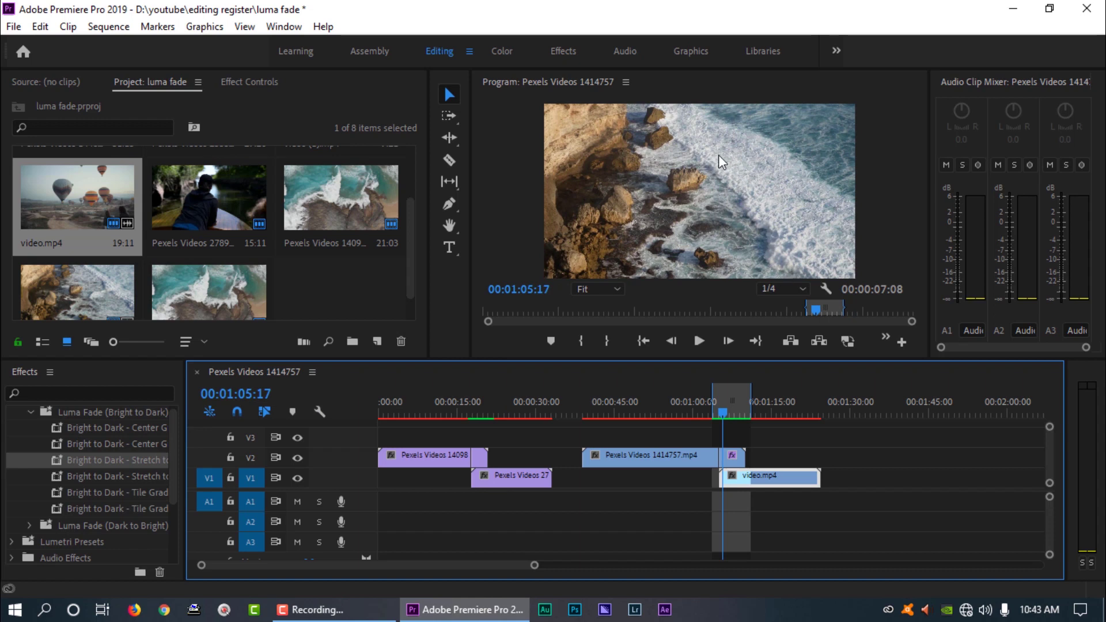
left_click_drag(724, 406, 740, 403)
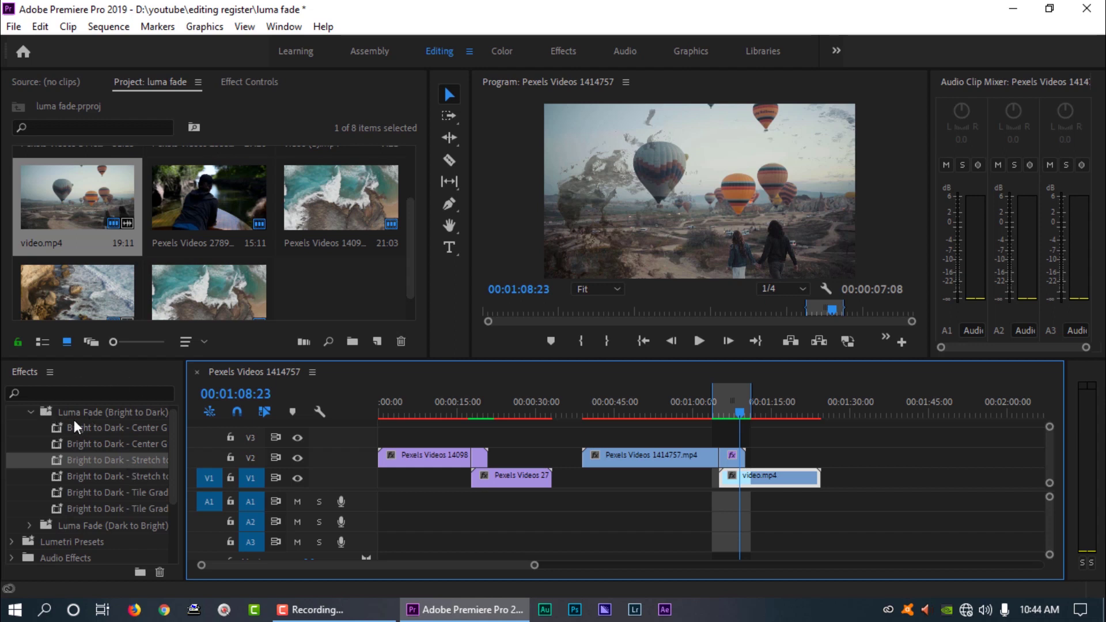
left_click(30, 411)
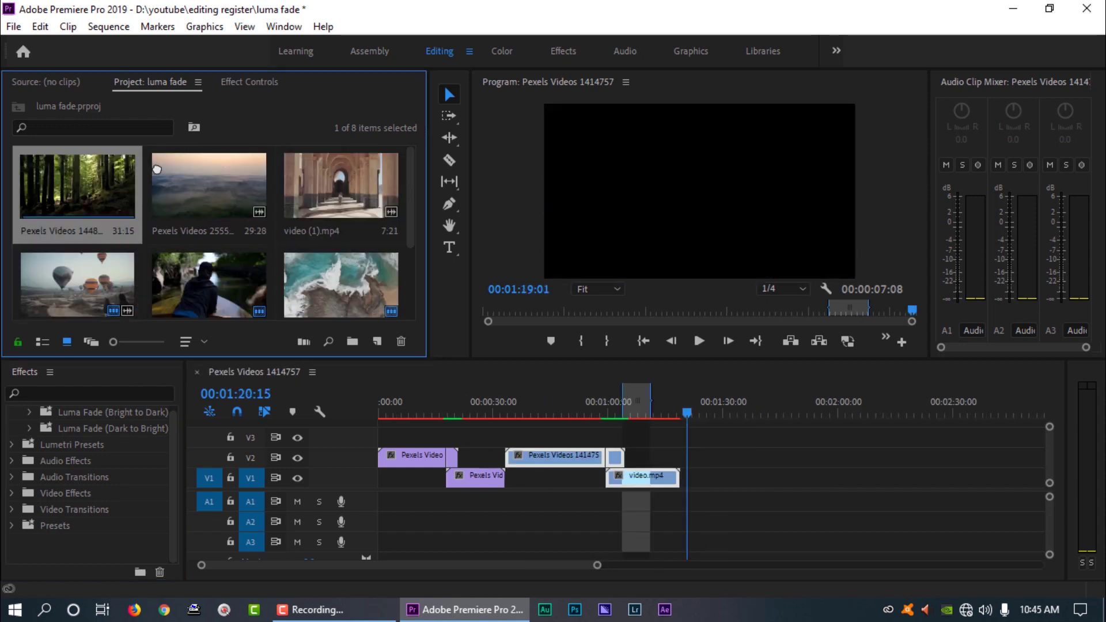
Step: Place the forest clip Pexels Videos 1448735.mp4 on V2 at 00:01:20:15 and video (1).mp4 on V1 directly after its end
left_click_drag(157, 168, 689, 457)
left_click_drag(351, 197, 852, 506)
Step: Unlink the audio of video (1).mp4 from its video and delete the audio from A1
left_click_drag(734, 442, 848, 531)
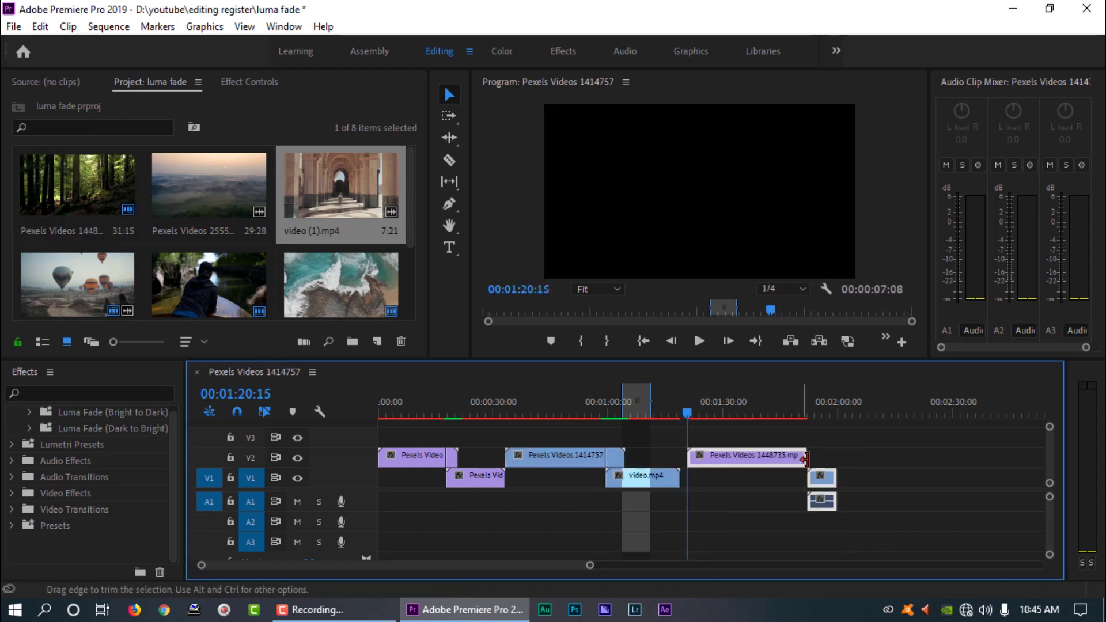
right_click(829, 479)
left_click(861, 289)
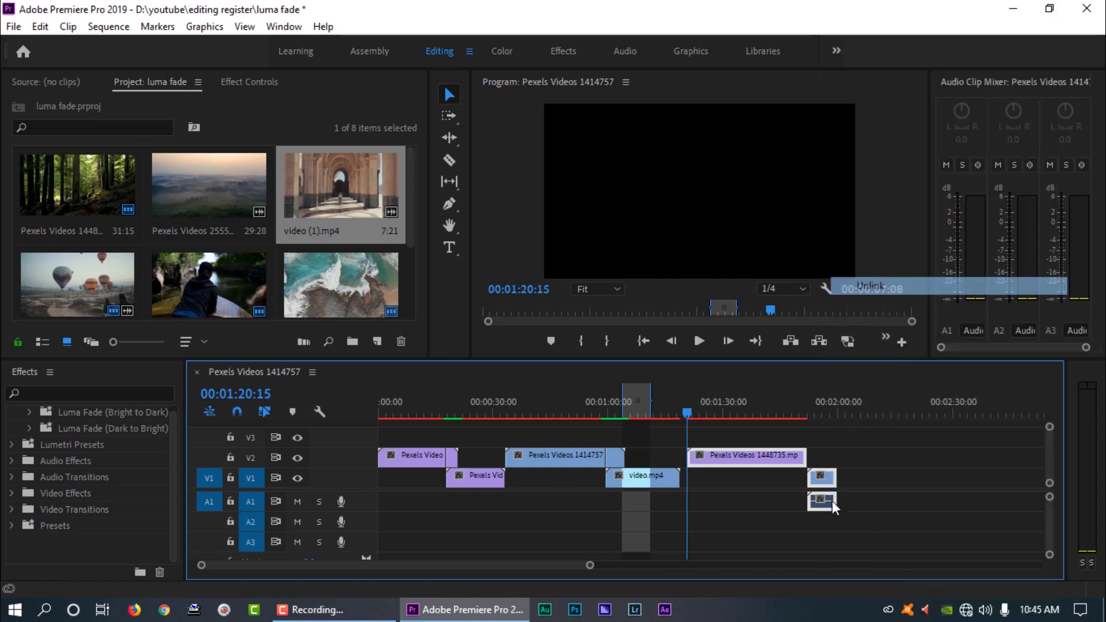
left_click(813, 501)
key("Delete")
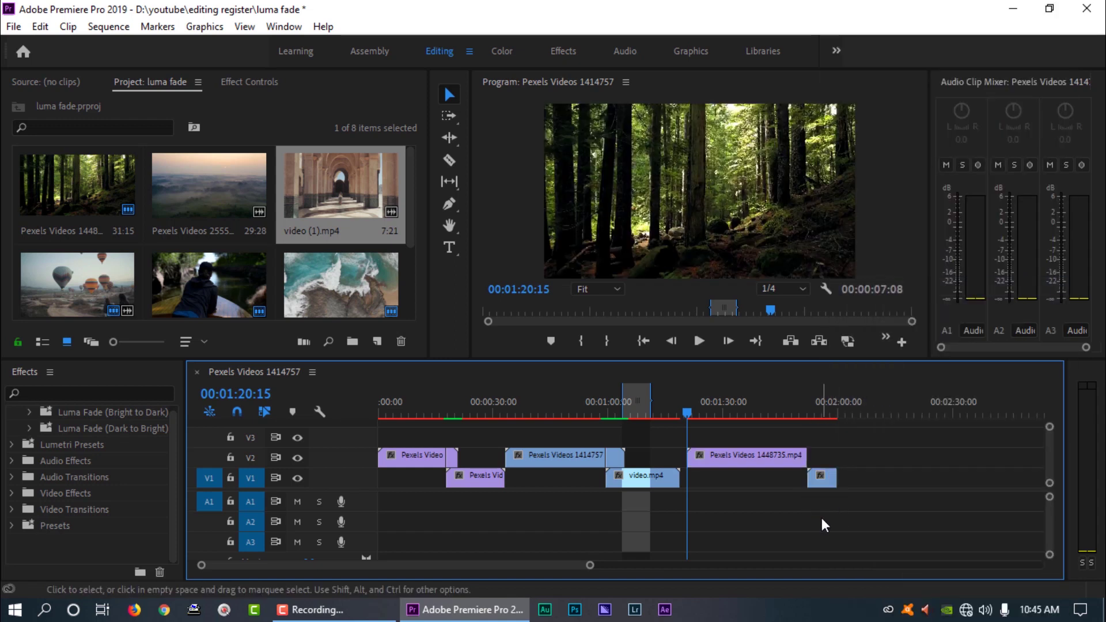
Step: Move video (1).mp4 on V1 so it overlaps the forest clip's end, and split the forest clip on V2 where the overlap starts
left_click_drag(689, 410, 793, 416)
left_click_drag(821, 482, 811, 459)
key("c")
key("v")
left_click(793, 413)
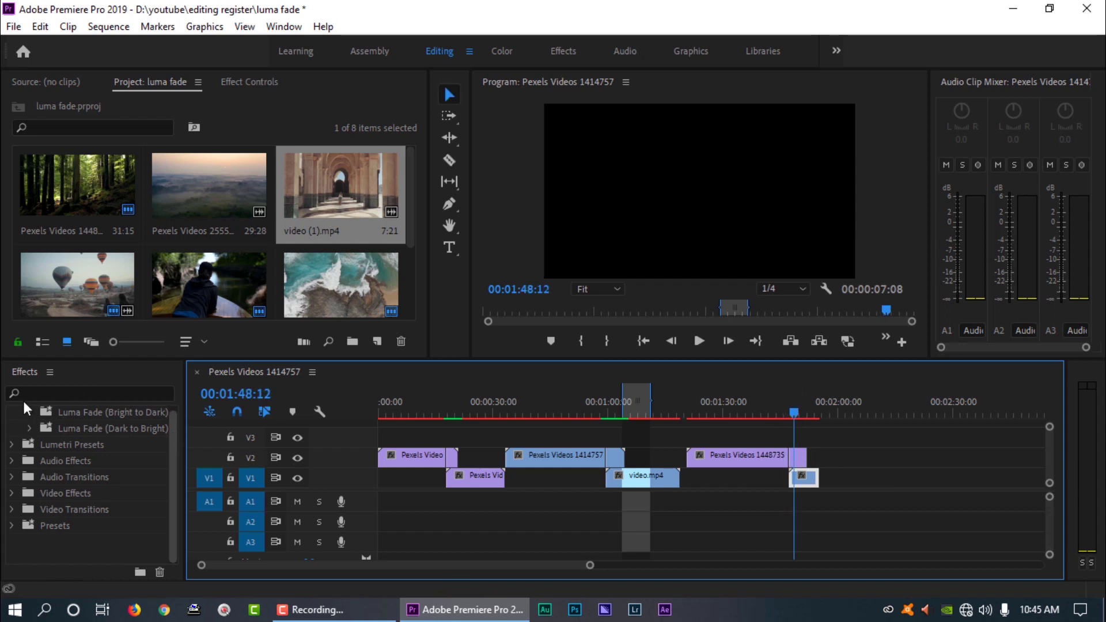
Step: Search the effects for "gradient wipe" and apply the Gradient Wipe video effect to the short overlapping forest segment on V2
left_click(49, 392)
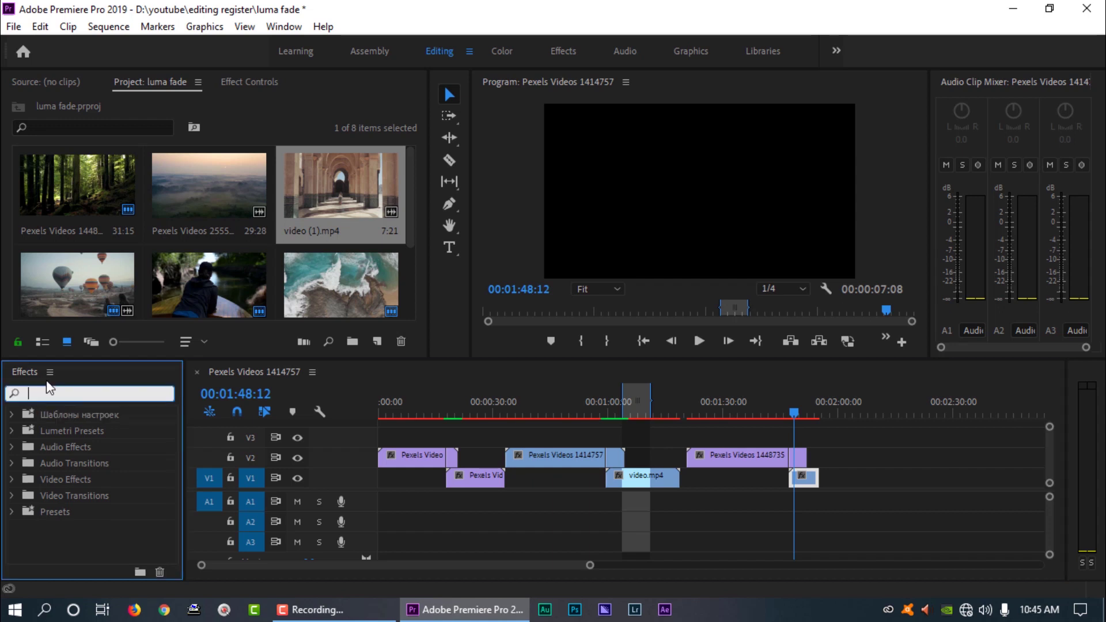
type("grad")
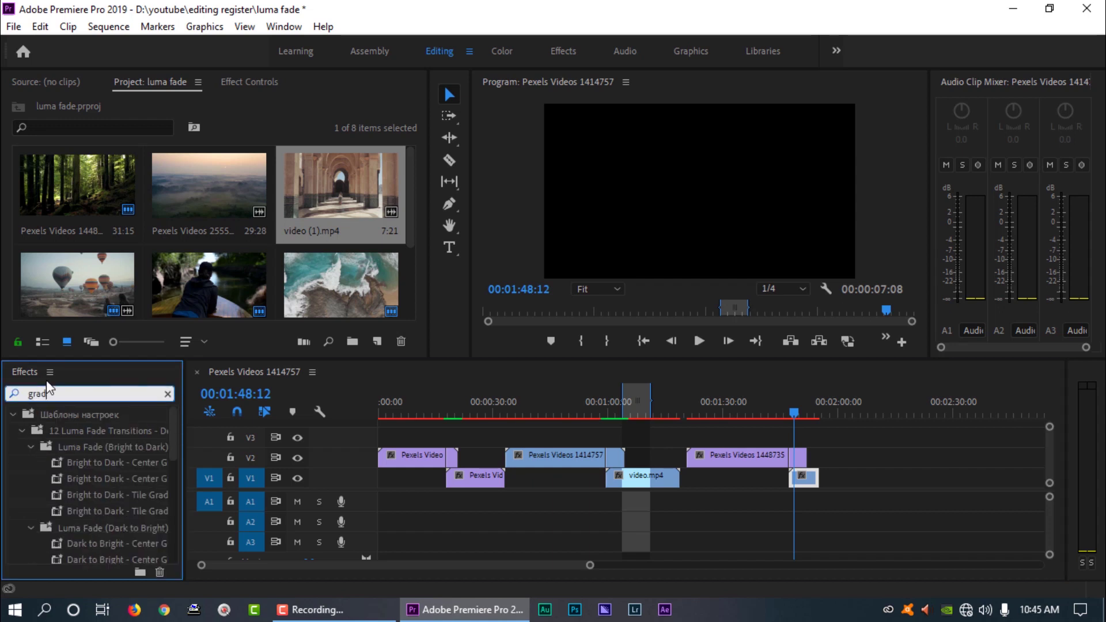
type("ient")
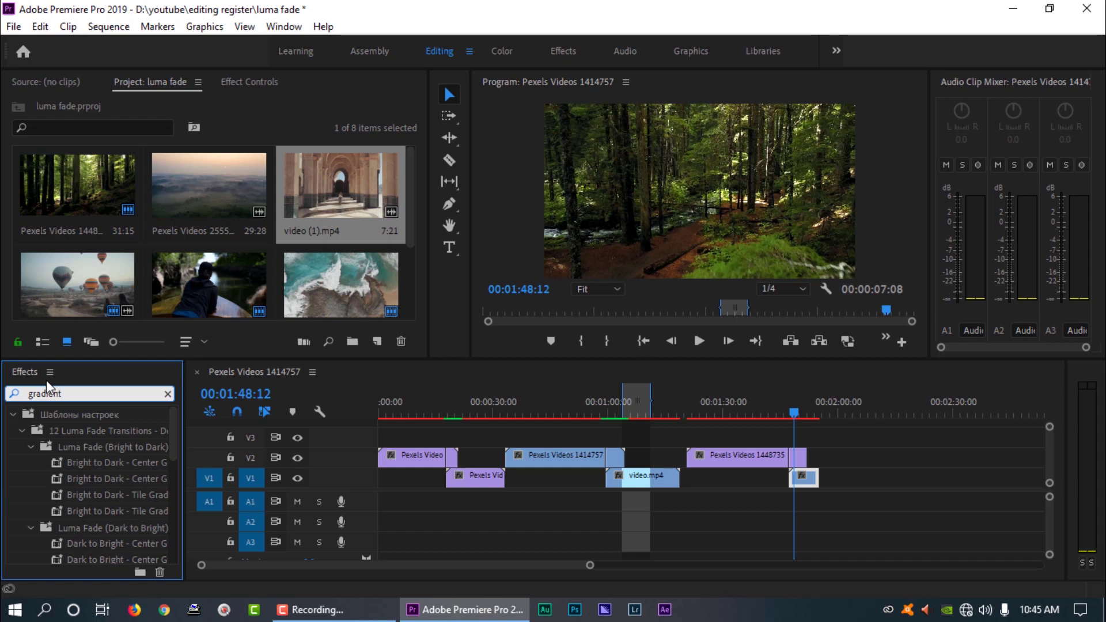
type(" wipe")
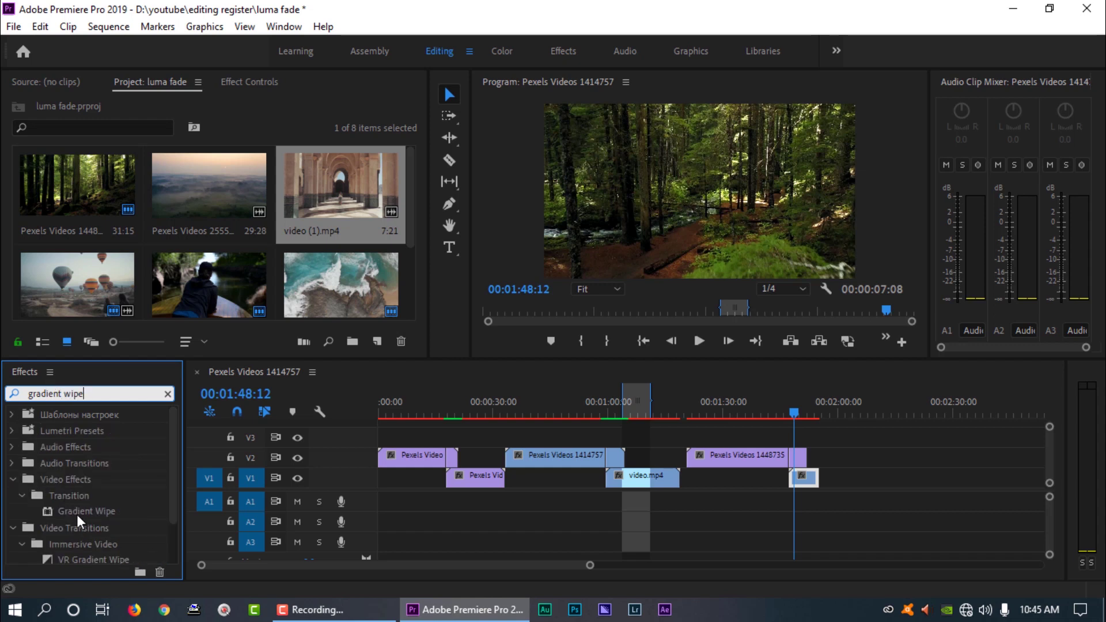
left_click_drag(84, 509, 798, 456)
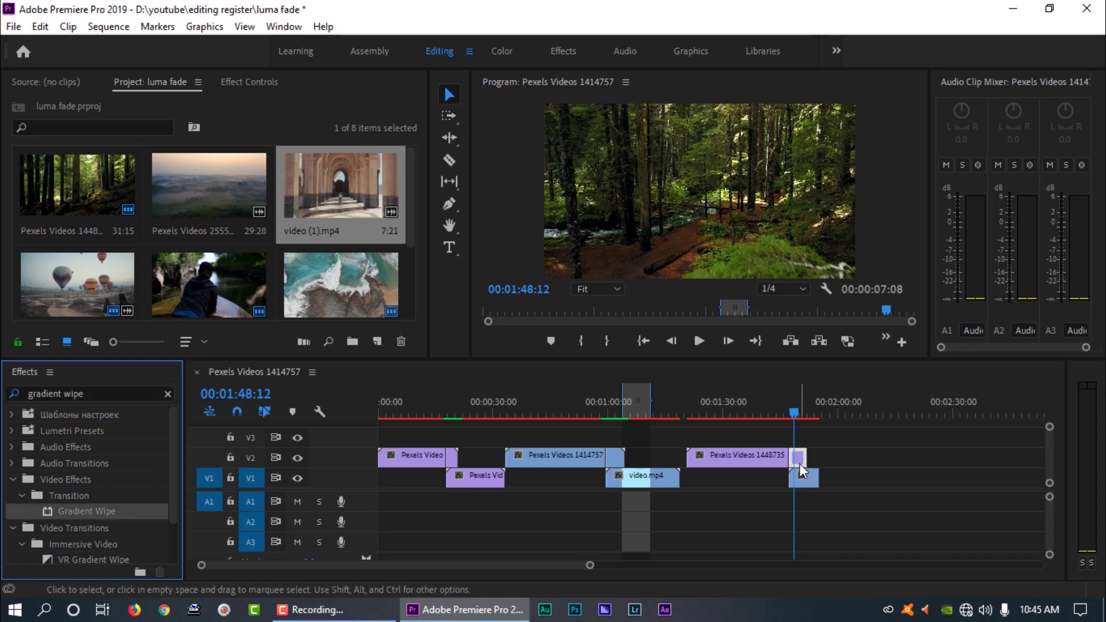
Step: Show the forest segment's effect settings and add a 0% Transition Completion keyframe to Gradient Wipe at 00:01:48:06
left_click(799, 412)
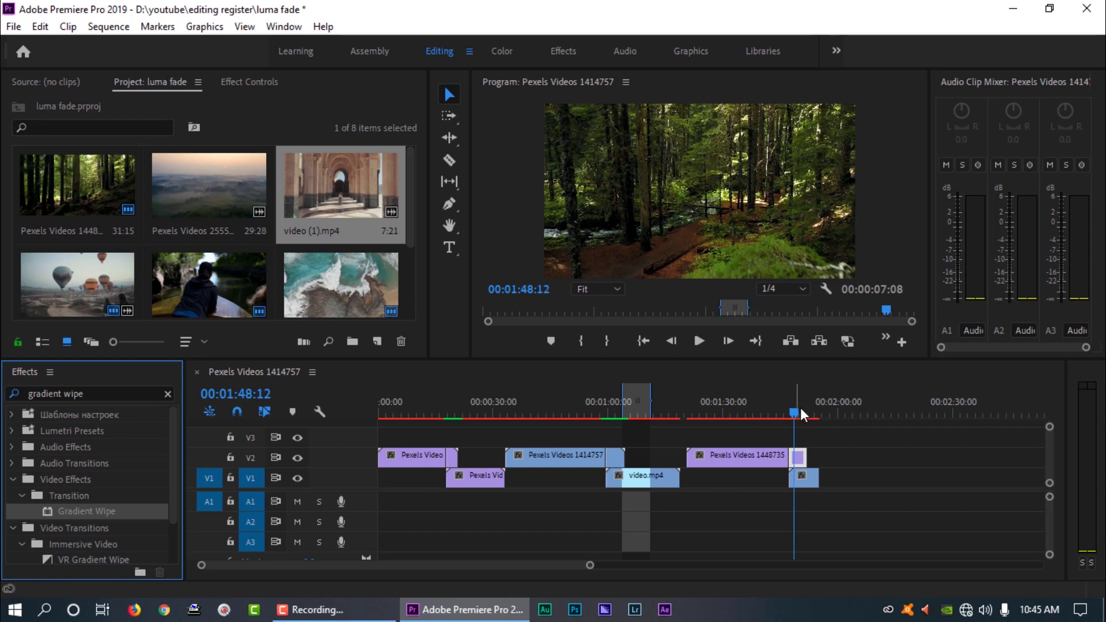
left_click(248, 83)
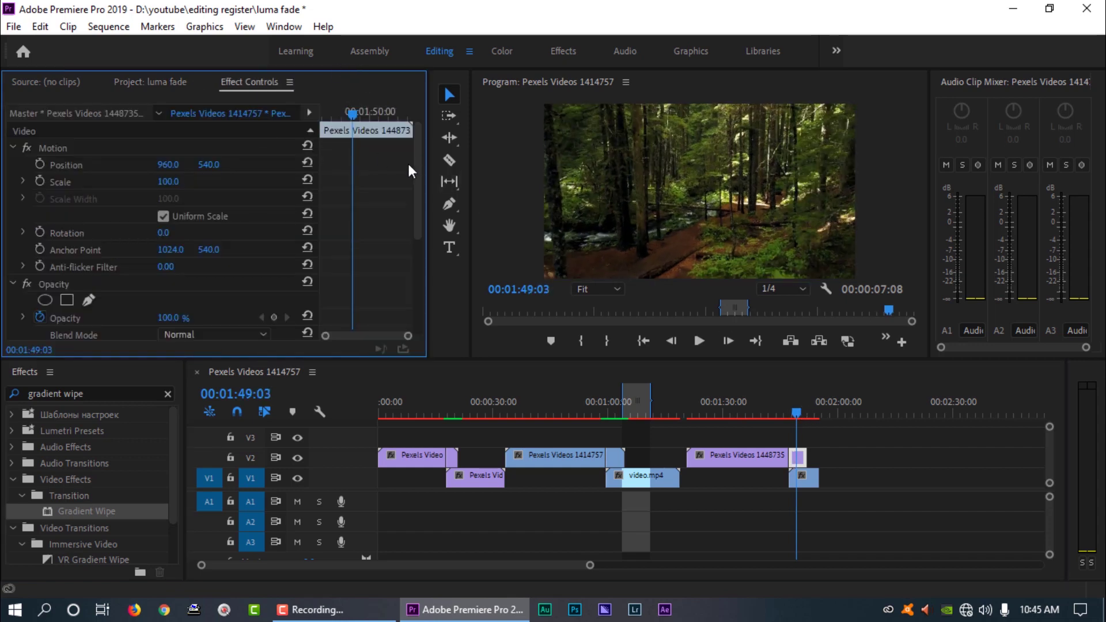
scroll(425, 289, "down", 3)
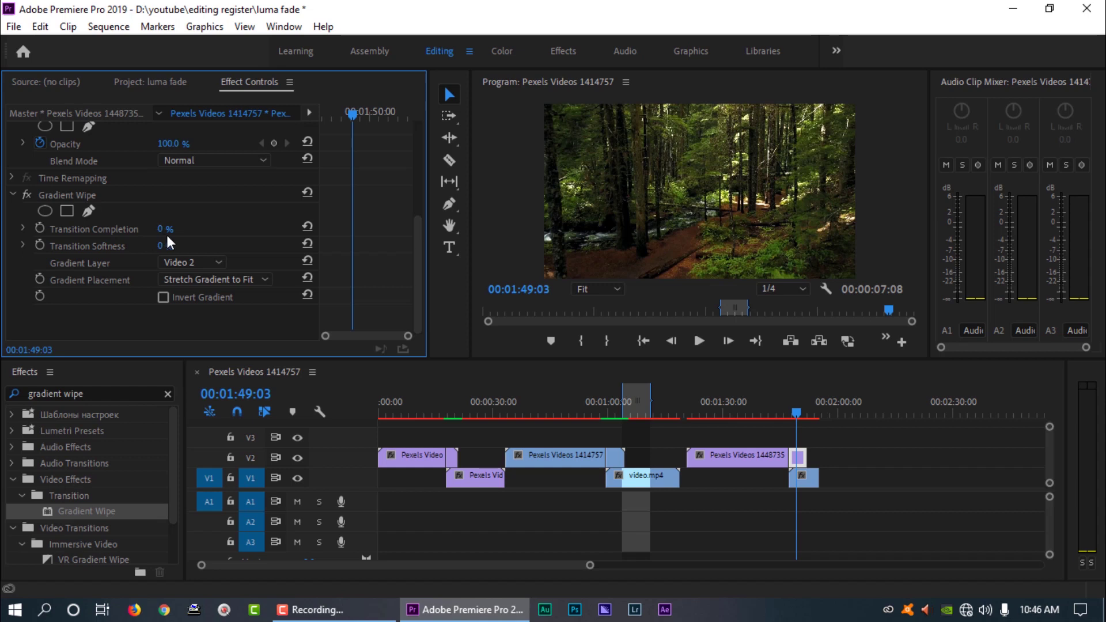
left_click_drag(162, 229, 72, 249)
left_click_drag(348, 107, 337, 105)
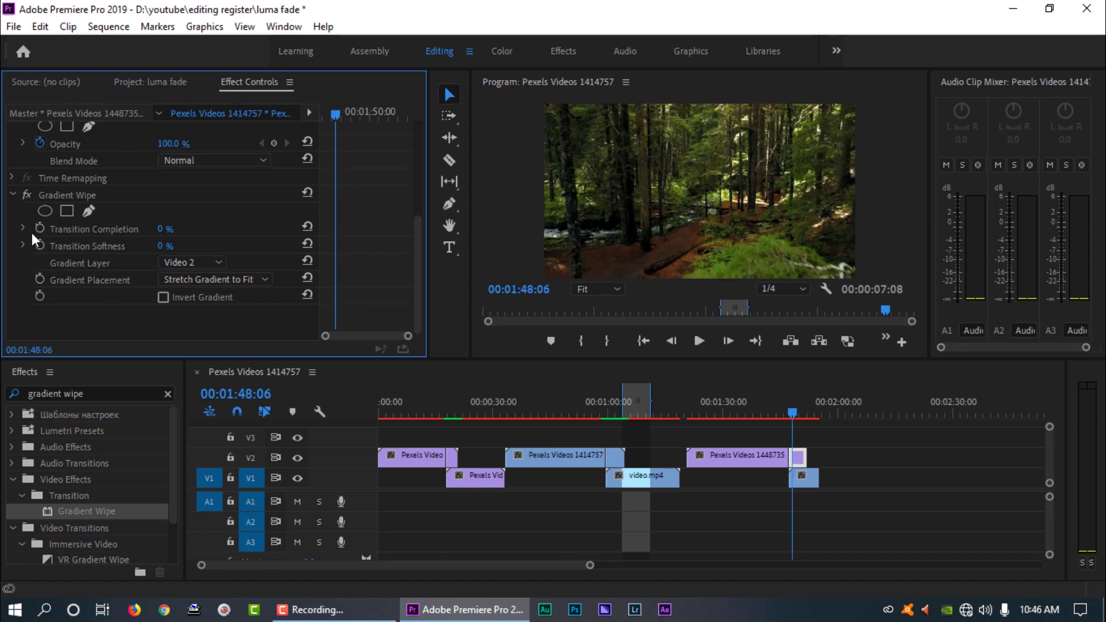
left_click(40, 227)
Step: Add a 100% Transition Completion keyframe at 00:01:50:01 and move the 0% keyframe to the start of the segment
left_click(333, 109)
left_click(372, 114)
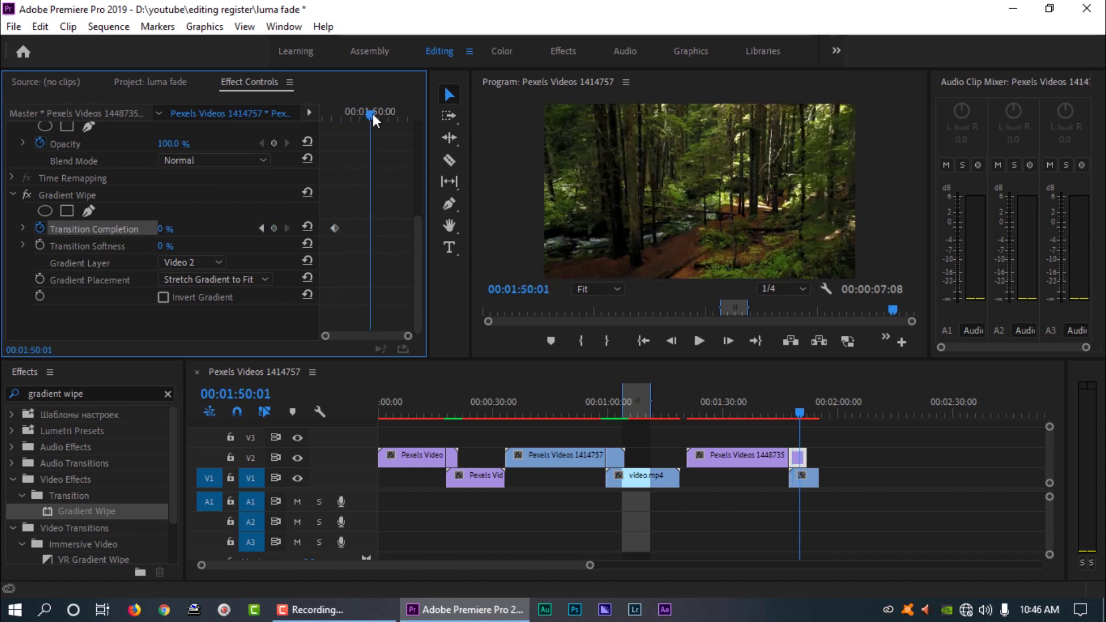
left_click(167, 229)
type("100")
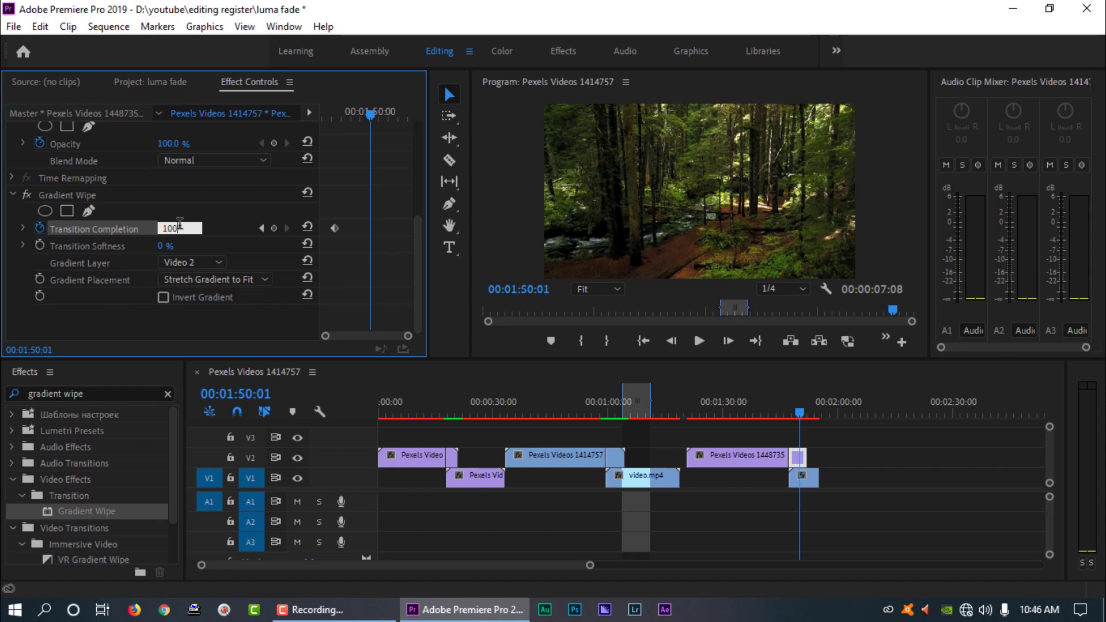
key("Return")
left_click_drag(334, 228, 326, 228)
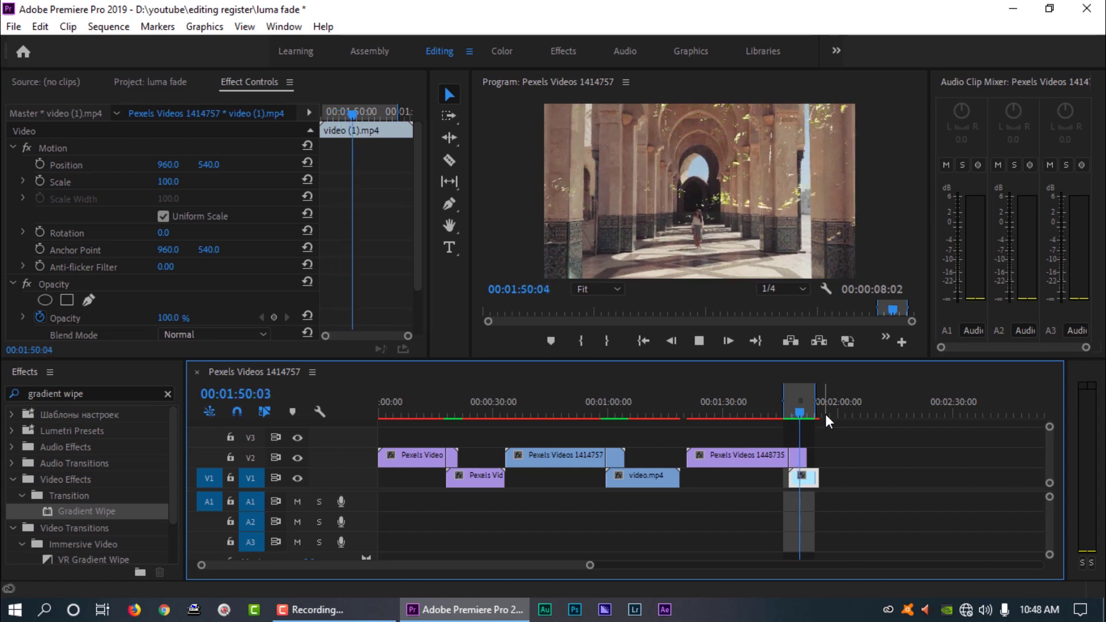
Step: Play back and scrub through the overlap of the forest and archway clips to examine the gradient wipe
key("space")
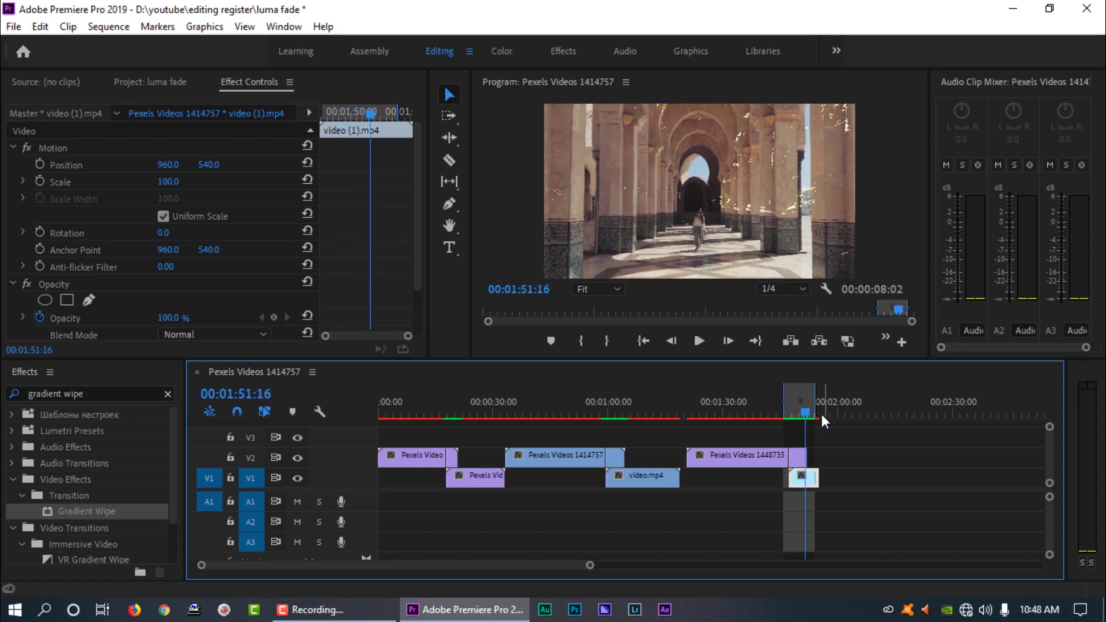
left_click_drag(805, 413, 794, 414)
Step: Try a Transition Softness of 70% on the forest segment's Gradient Wipe, and reset it to 0%
left_click(416, 203)
scroll(80, 219, "down", 3)
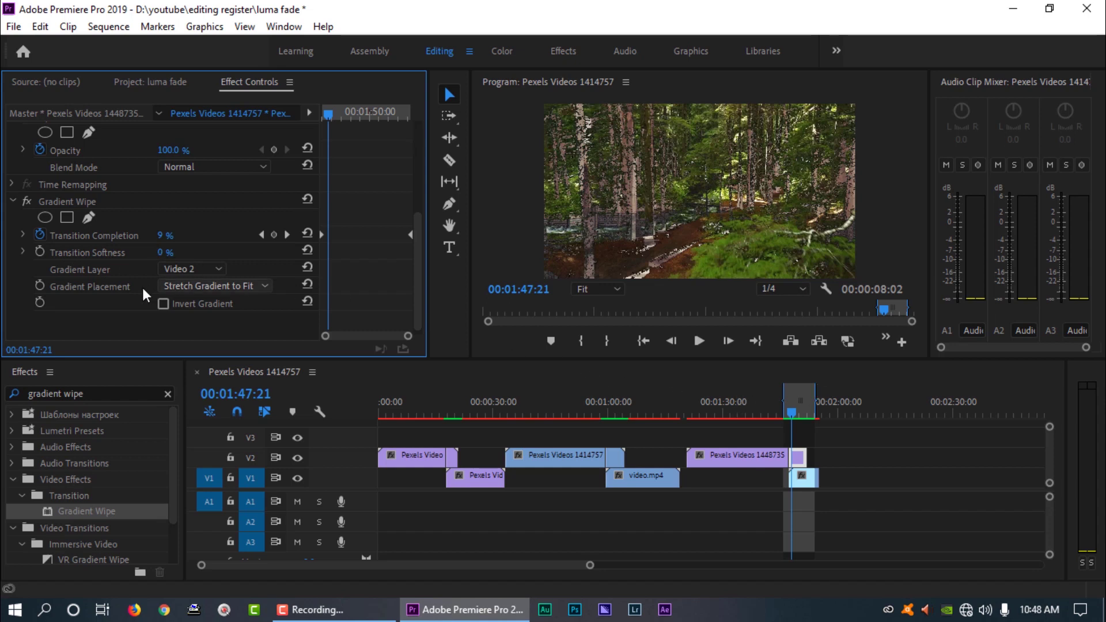
left_click(160, 252)
type("70")
key("Return")
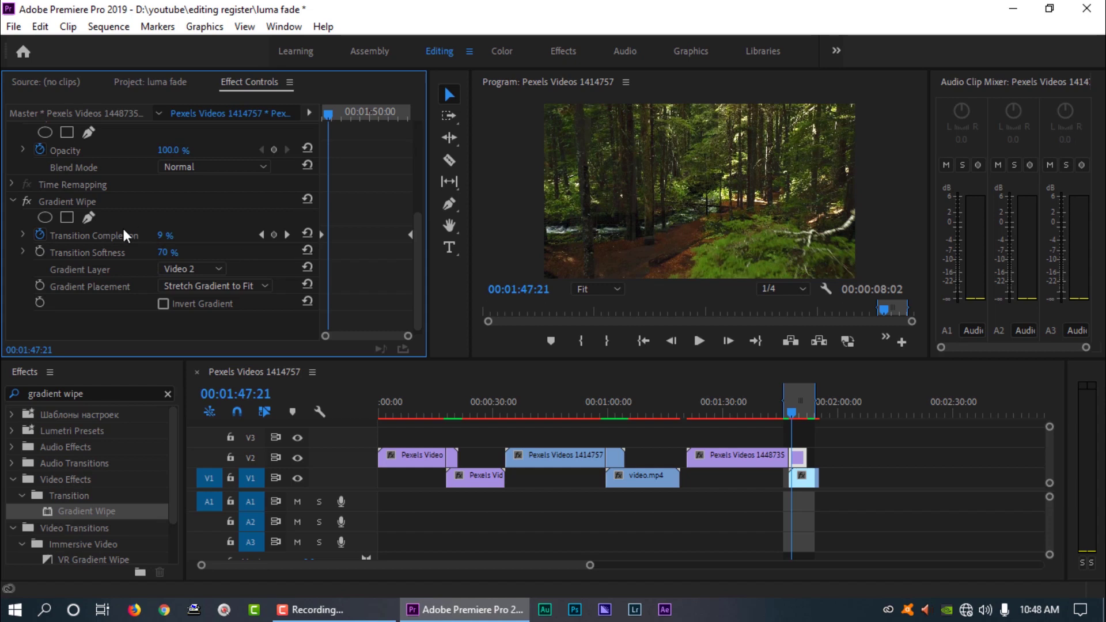
left_click(164, 253)
type("0")
key("Return")
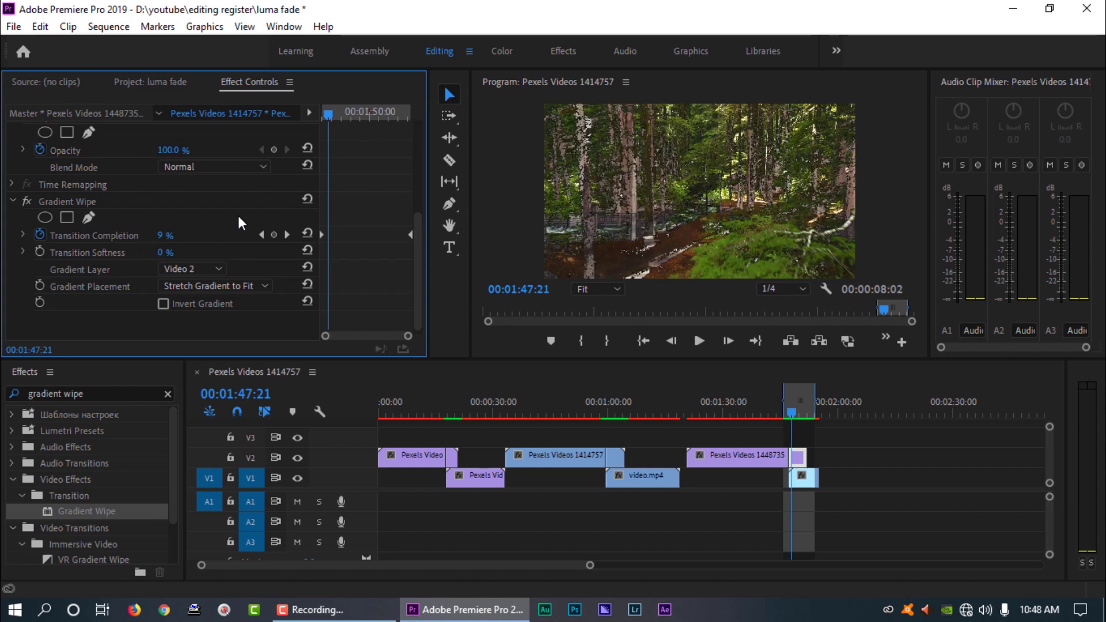
Step: Keyframe the Gradient Wipe's Transition Softness from 0% to 90%, with the keyframes at the start and end of the segment
left_click(274, 252)
left_click_drag(329, 114, 391, 115)
left_click(164, 252)
type("100")
key("Return")
left_click(164, 252)
type("90")
key("Return")
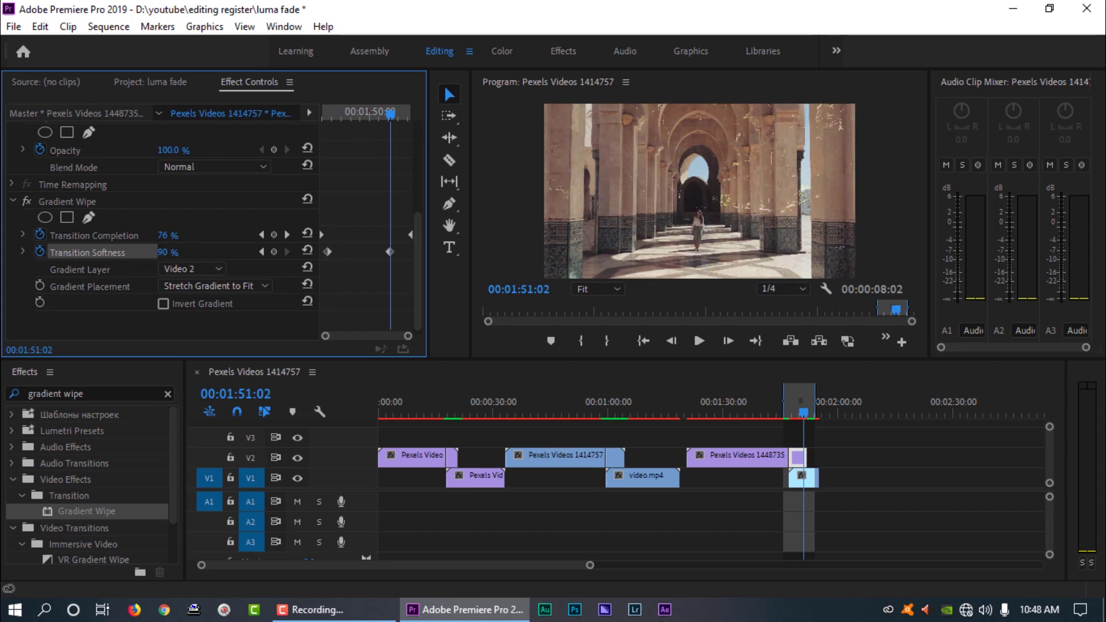
left_click_drag(390, 251, 429, 253)
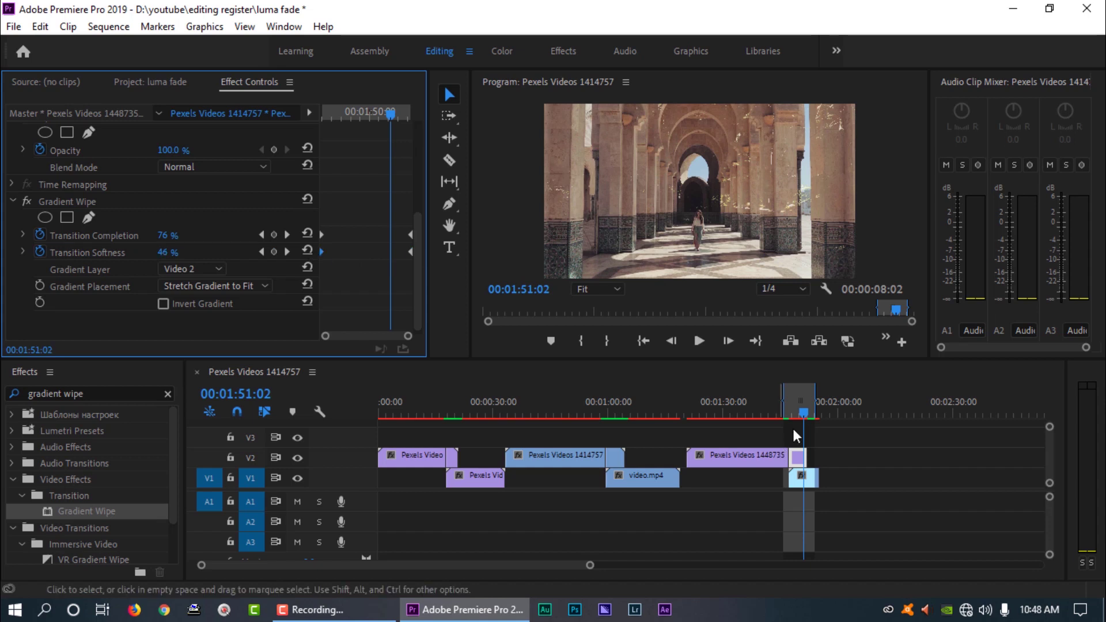
Step: Select the short forest segment on V2 again and delete the Transition Softness keyframes of its Gradient Wipe
left_click_drag(807, 406, 808, 407)
scroll(411, 225, "down", 2)
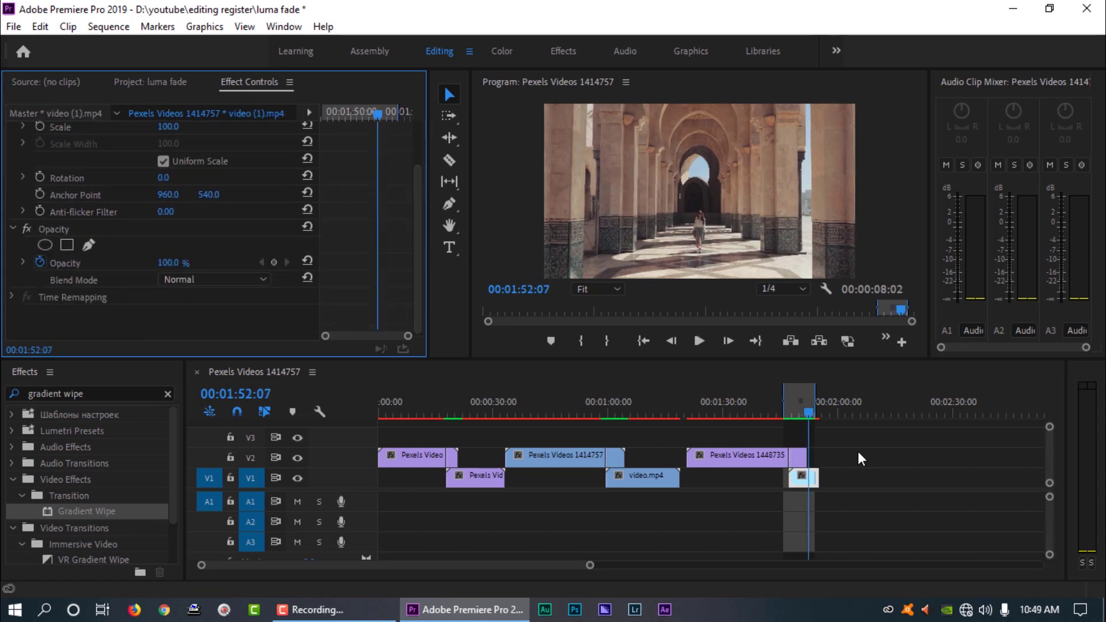
left_click(787, 458)
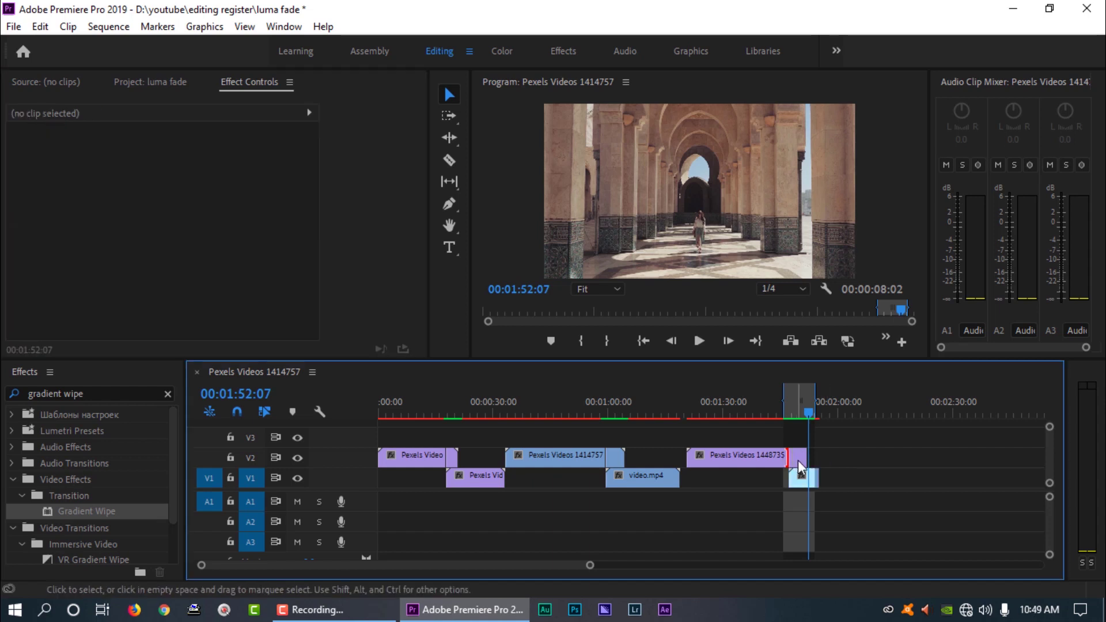
left_click(797, 460)
left_click_drag(414, 236, 416, 306)
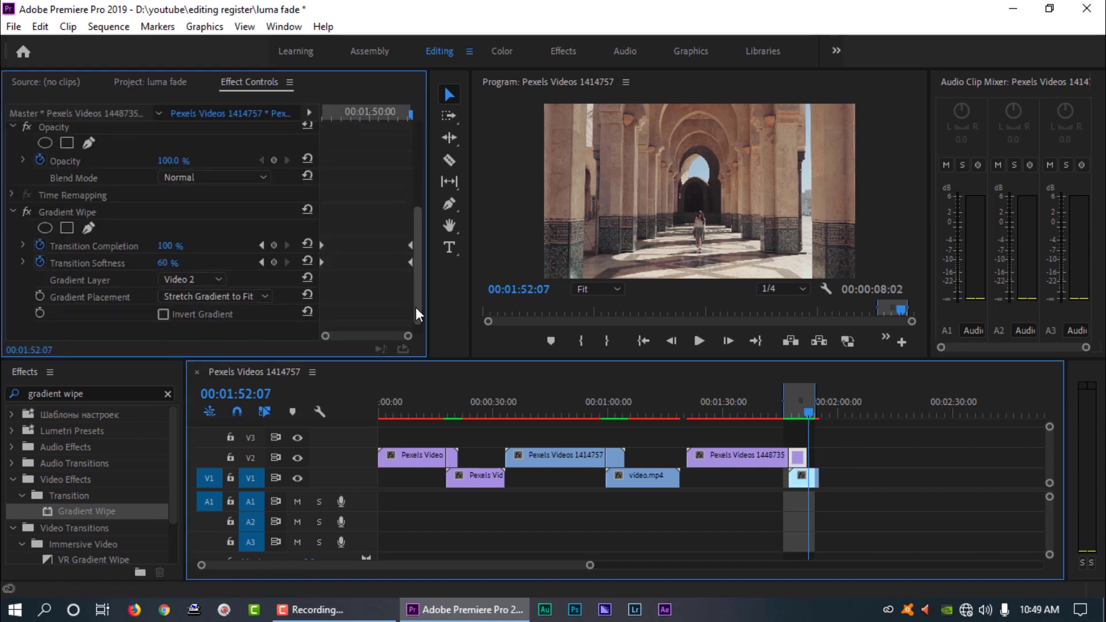
scroll(409, 217, "down", 1)
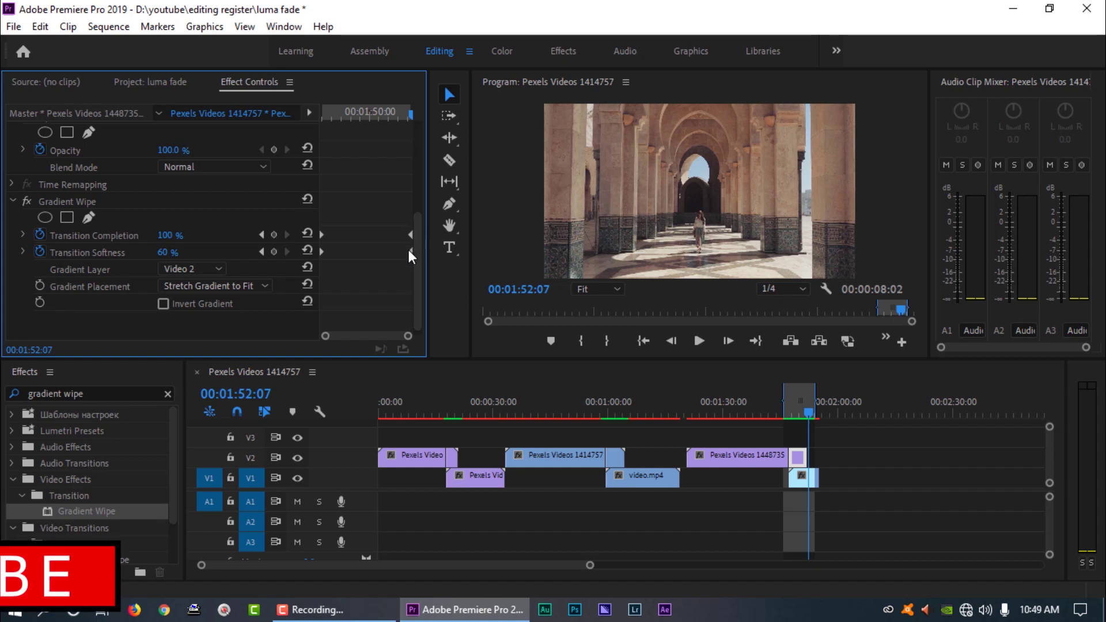
mouse_move(410, 251)
left_mouse_down()
mouse_move(325, 247)
mouse_move(352, 247)
left_mouse_up()
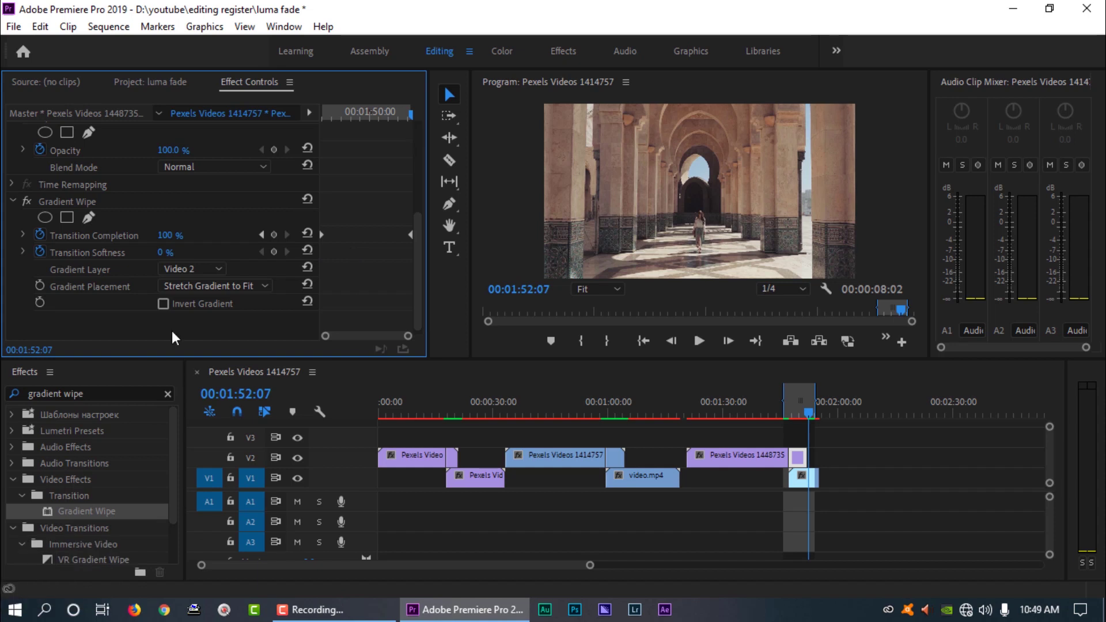
Step: Enable Invert Gradient on the Gradient Wipe and scrub back to 00:01:47:21 to check the inverted wipe
left_click(163, 304)
left_click_drag(807, 412, 792, 409)
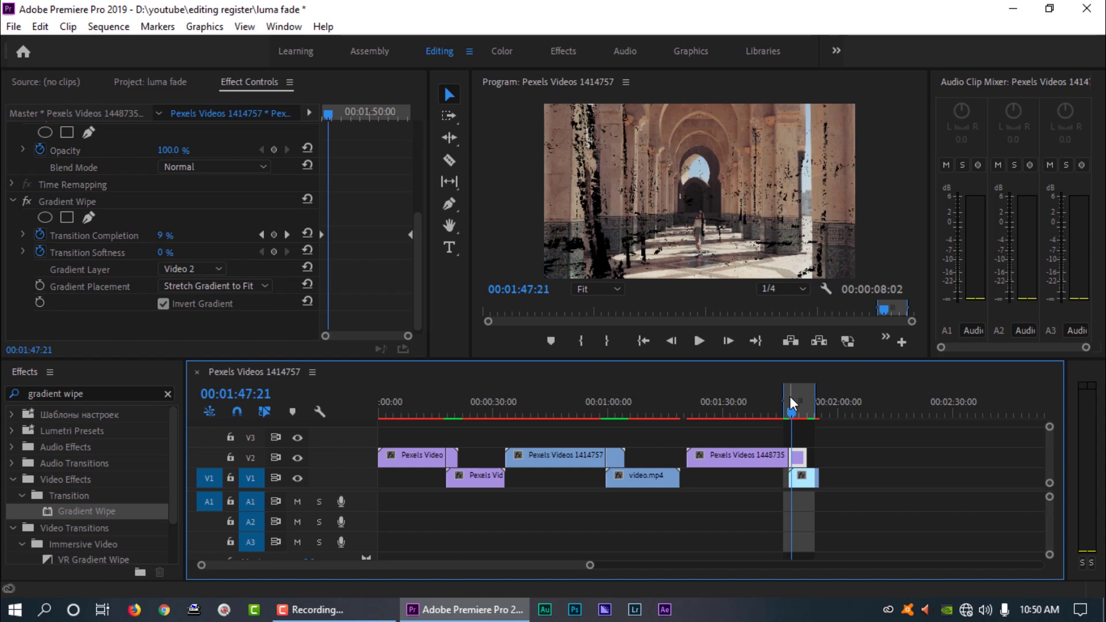
Step: Disable Invert Gradient on the Gradient Wipe and view the Gradient Placement options, keeping Stretch Gradient to Fit
left_click(164, 301)
left_click(198, 285)
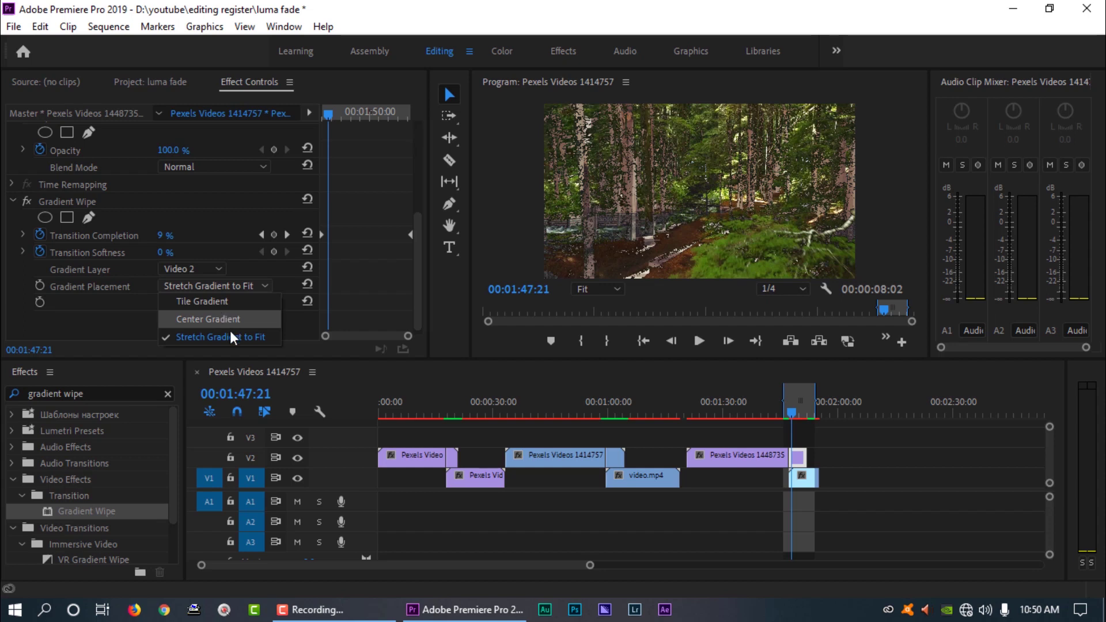
left_click(241, 294)
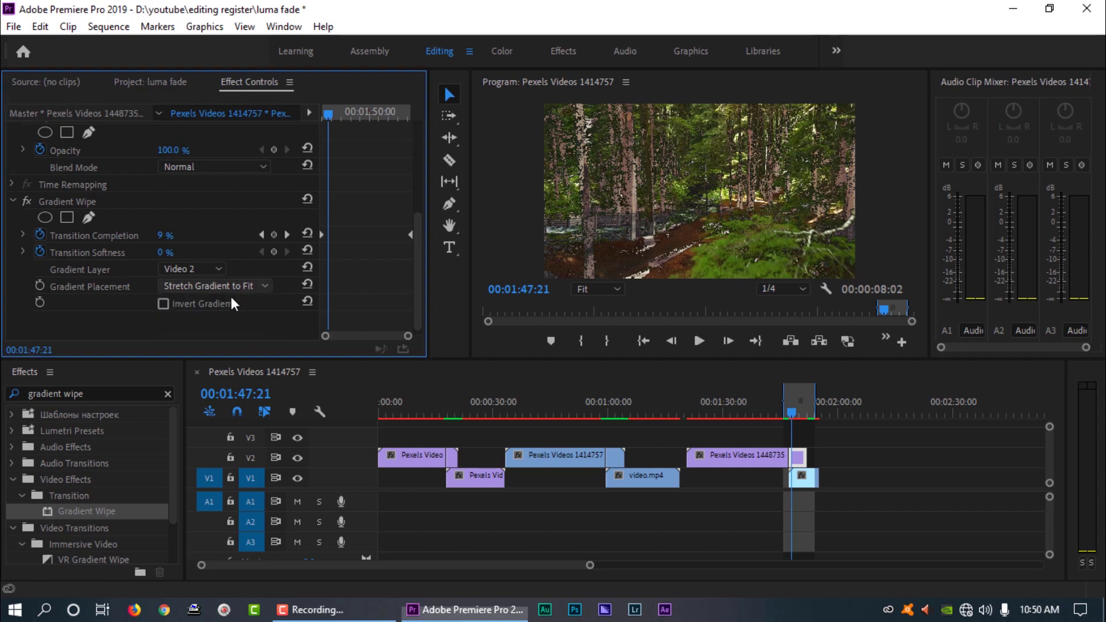
Step: Clear the gradient wipe search and display the Luma Fade (Bright to Dark) presets with more room for their names
left_click(12, 413)
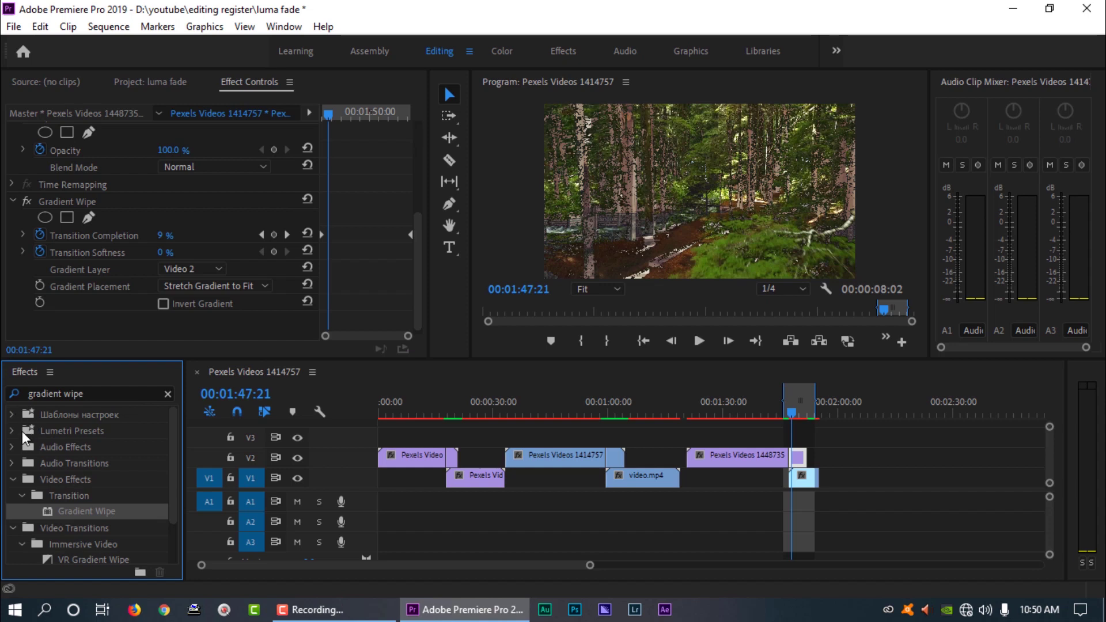
left_click(12, 414)
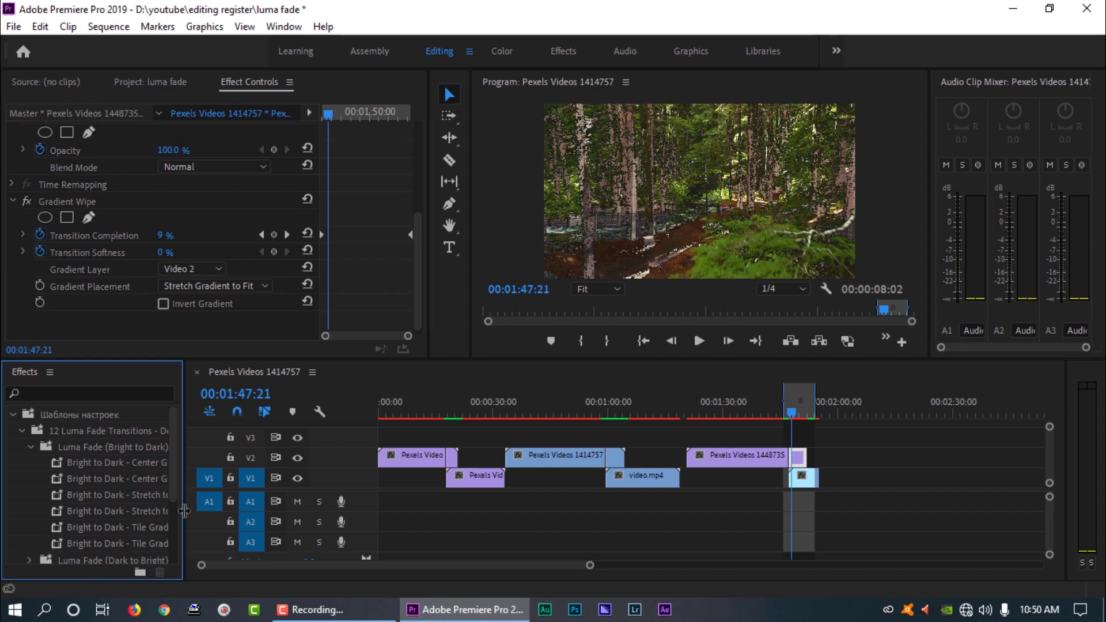
left_click_drag(185, 512, 211, 513)
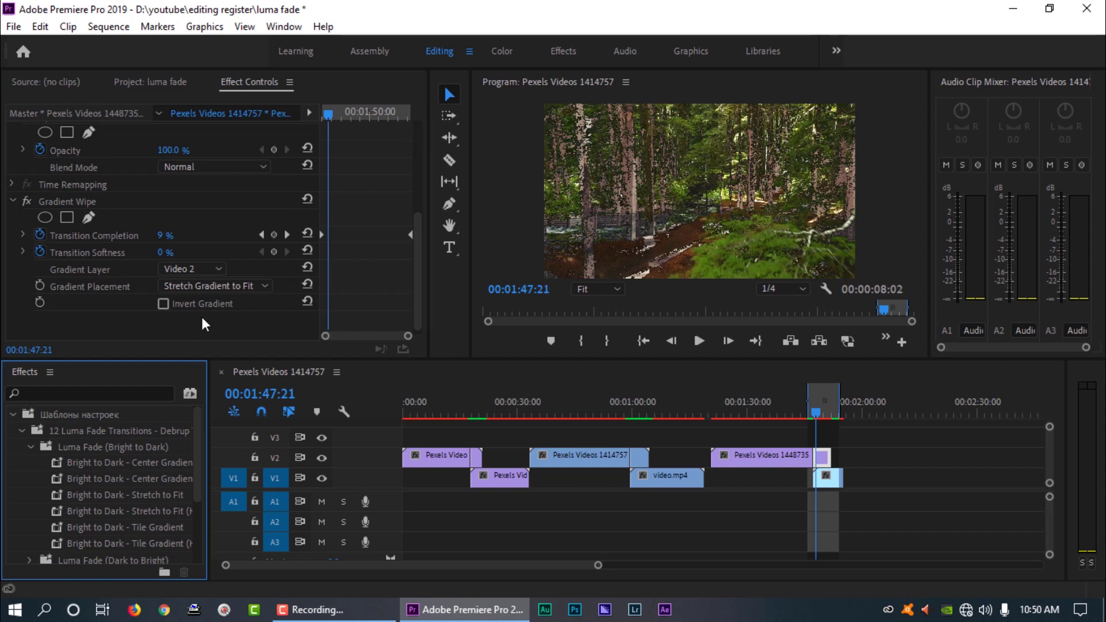
Step: Try the Tile Gradient placement on the Gradient Wipe, and return it to Stretch Gradient to Fit
left_click(199, 286)
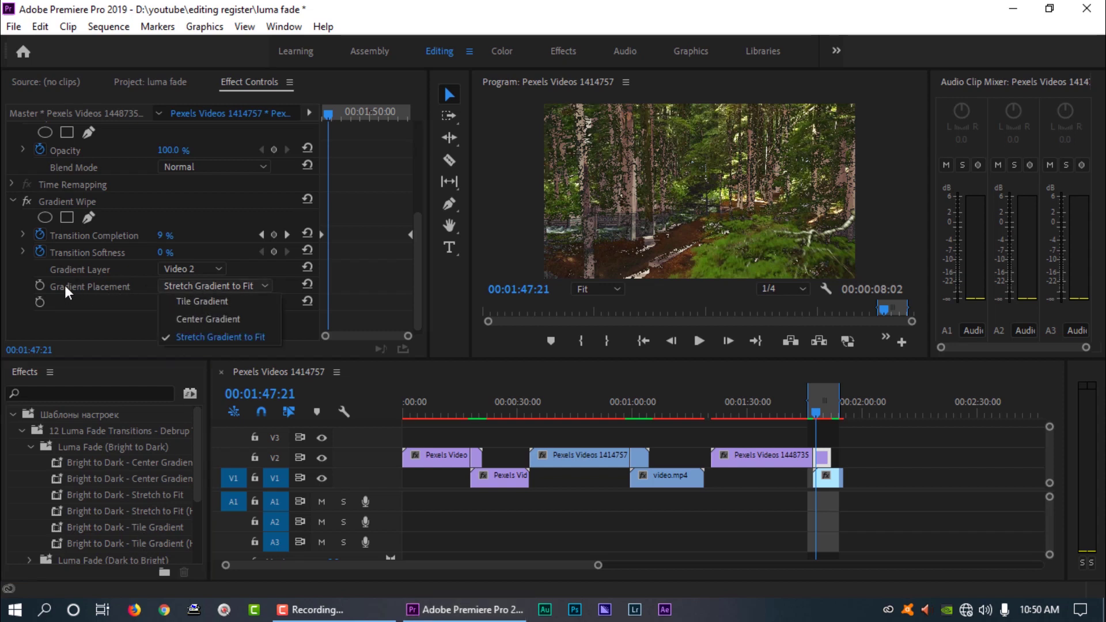
left_click(197, 301)
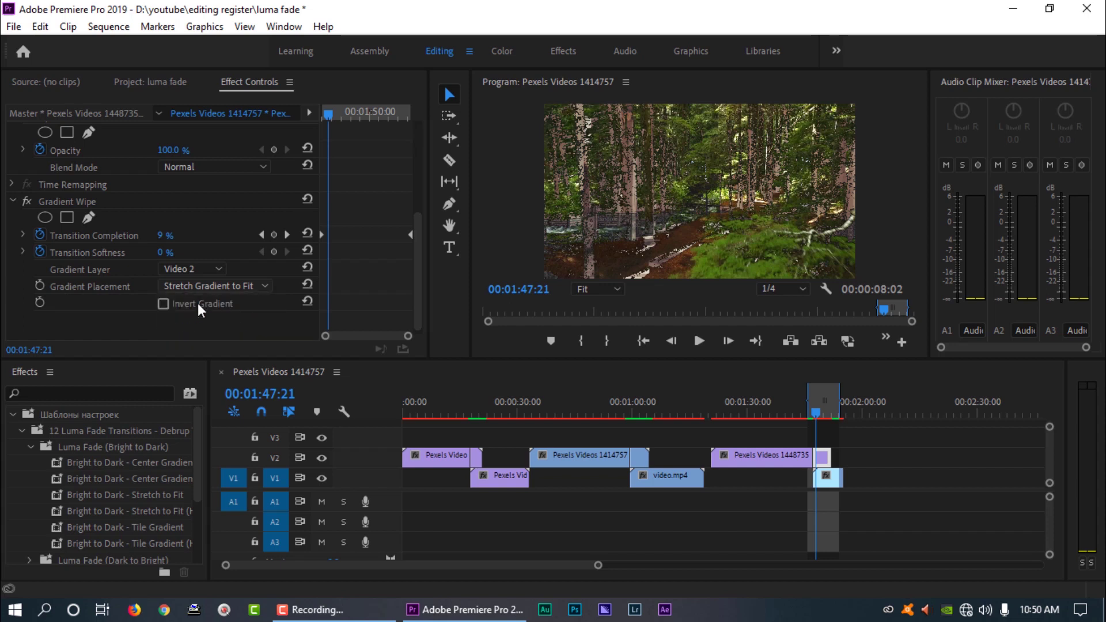
left_click(200, 283)
left_click(203, 294)
left_click(205, 290)
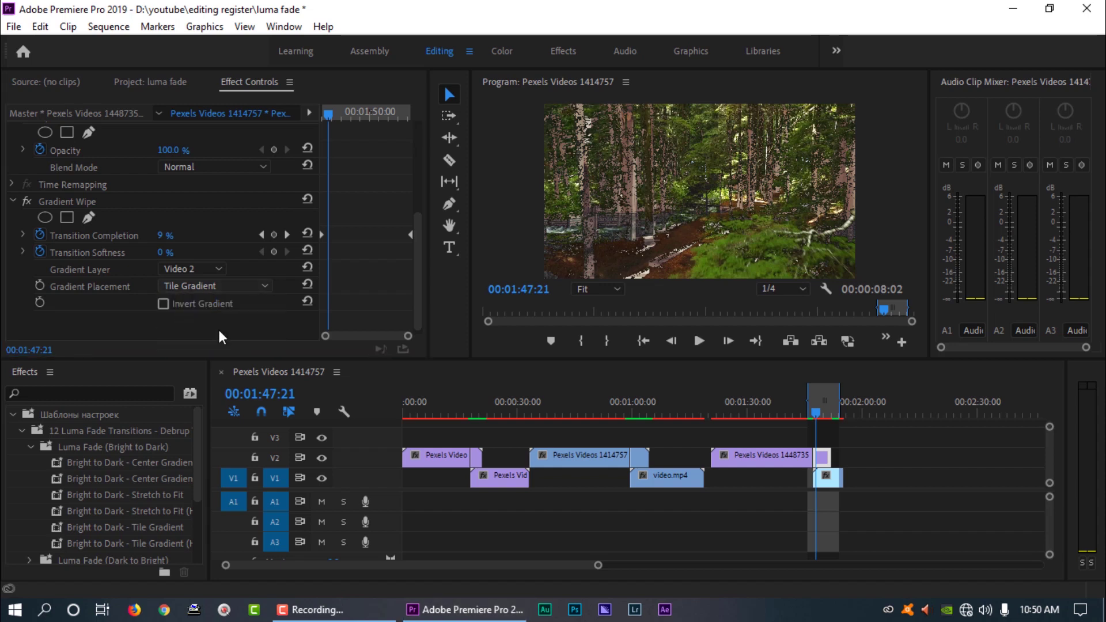
left_click(219, 333)
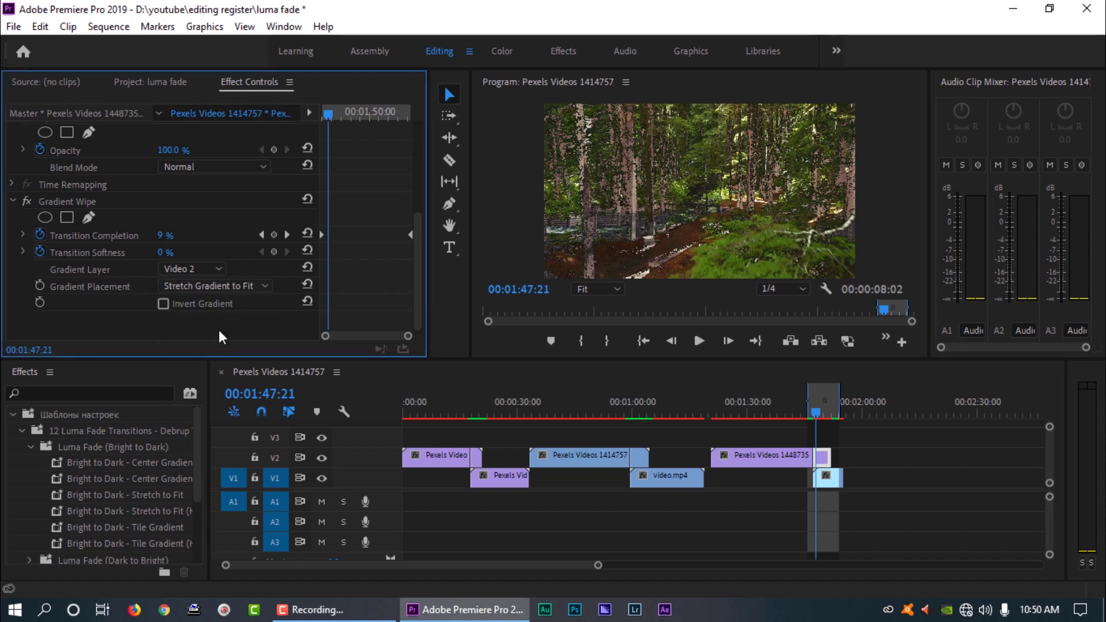